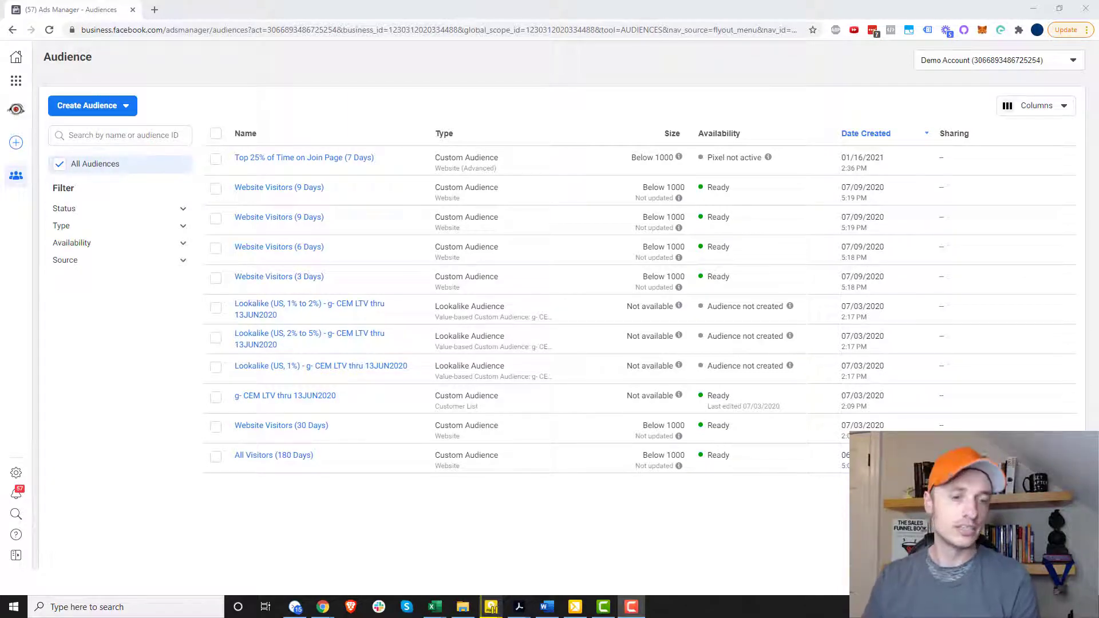
Bring up the open Excel spreadsheet windows from the taskbar.
{"action": "left_click", "coordinate": [436, 607]}
Bring the Full List - 08FEB2021.csv spreadsheet forward and select the Email header cell C1.
{"action": "left_click", "coordinate": [509, 579]}
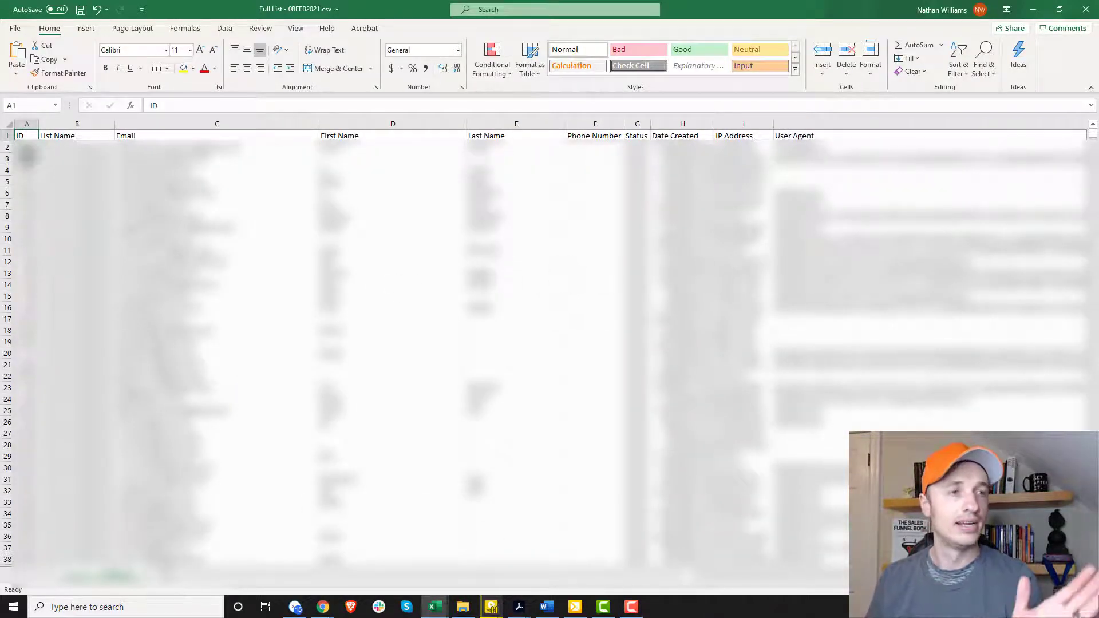
{"action": "left_click", "coordinate": [158, 135]}
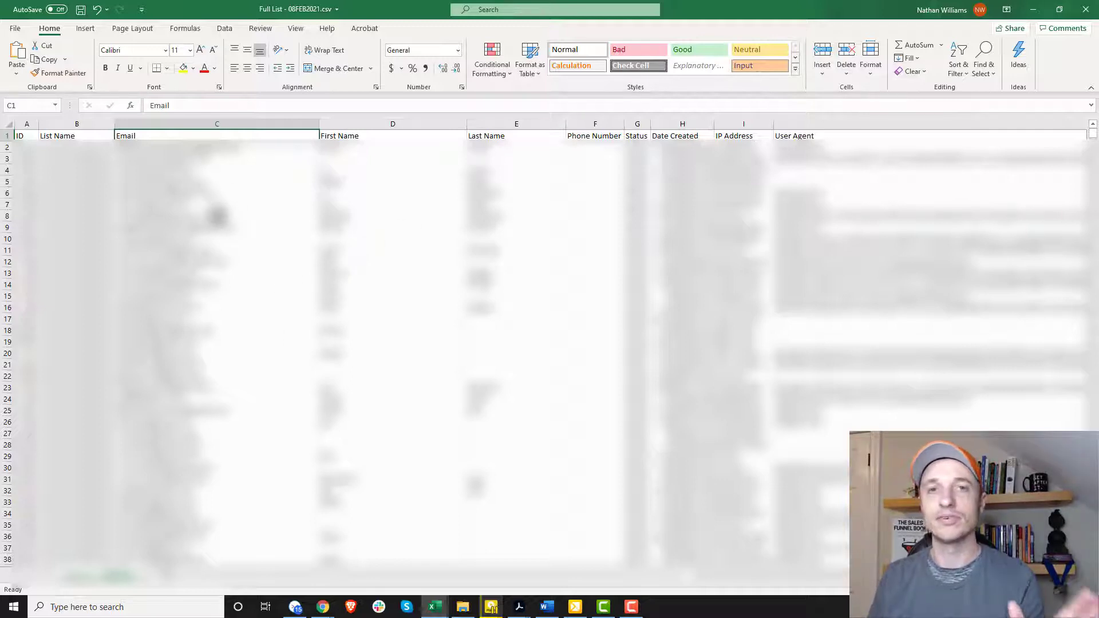
Minimize Excel and return to the Ads Manager Audiences page.
{"action": "left_click", "coordinate": [1034, 9]}
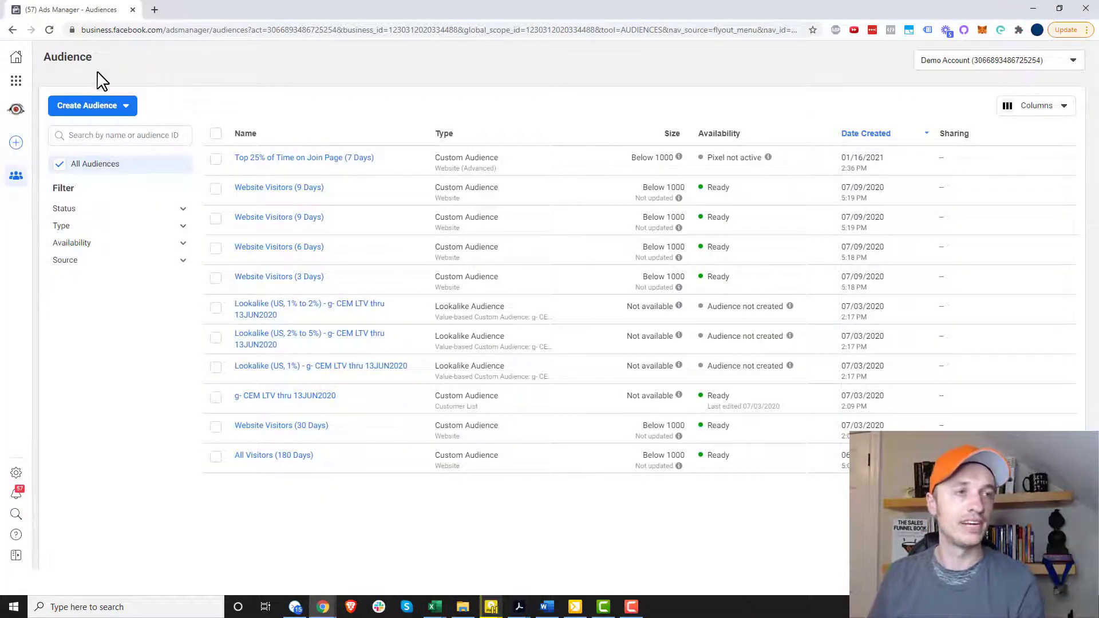
{"action": "left_click", "coordinate": [12, 86]}
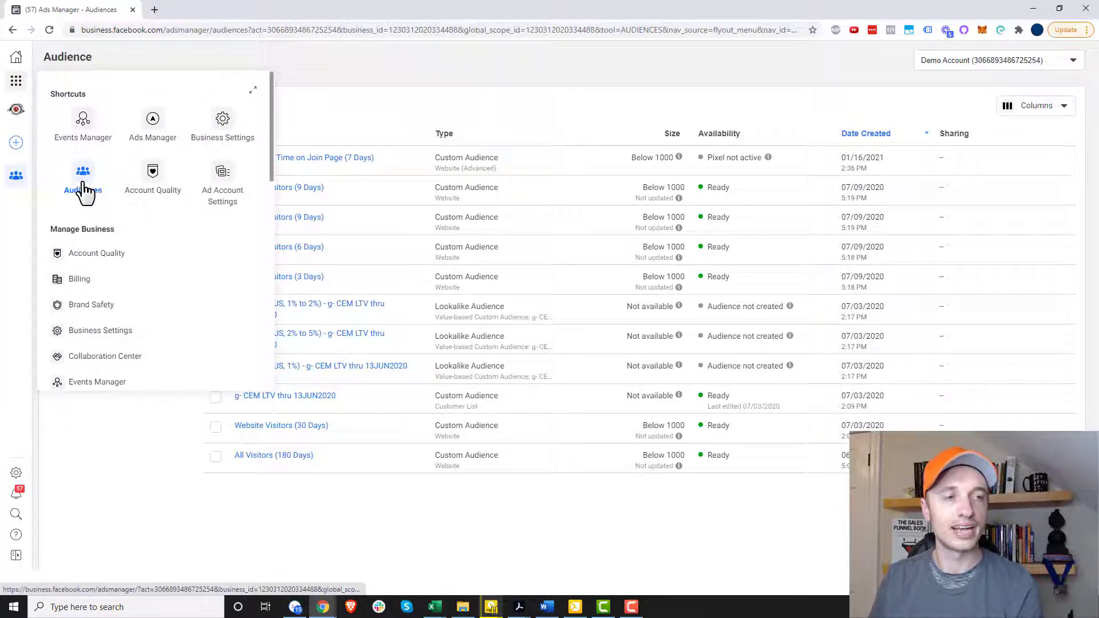
{"action": "left_click", "coordinate": [407, 57]}
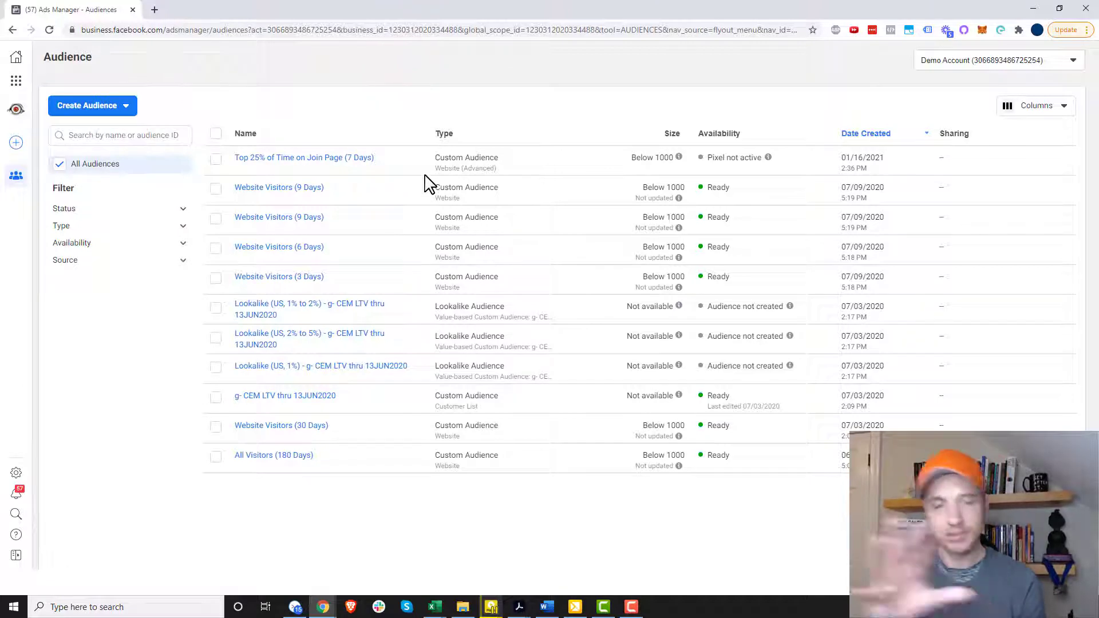
Start a Custom Audience sourced from a Customer list and continue to list preparation.
{"action": "left_click", "coordinate": [103, 109]}
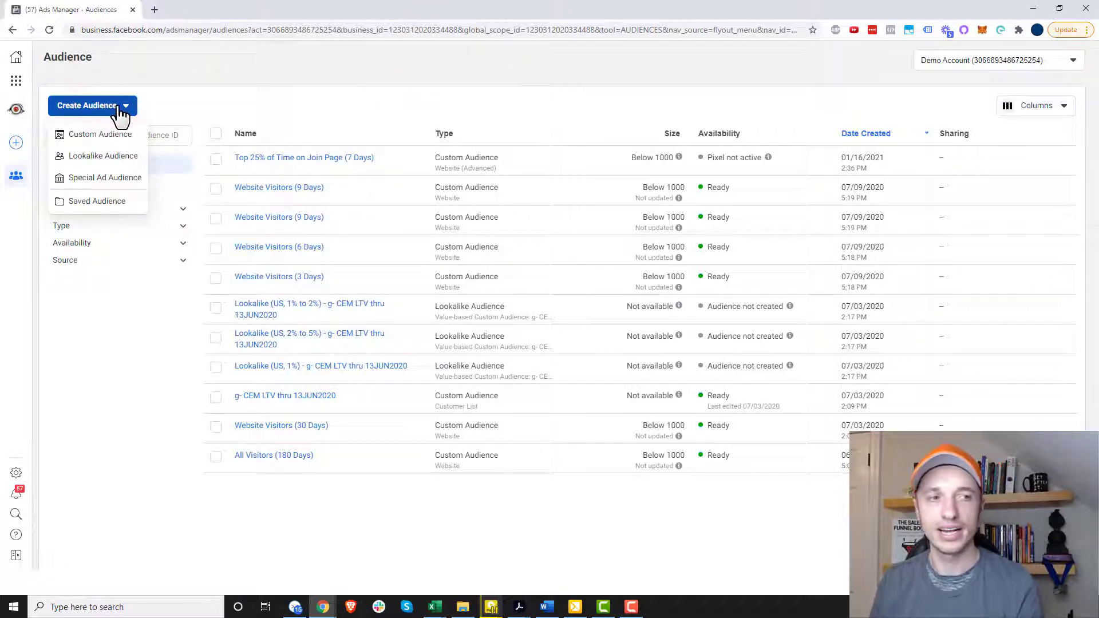
{"action": "mouse_move", "coordinate": [113, 142]}
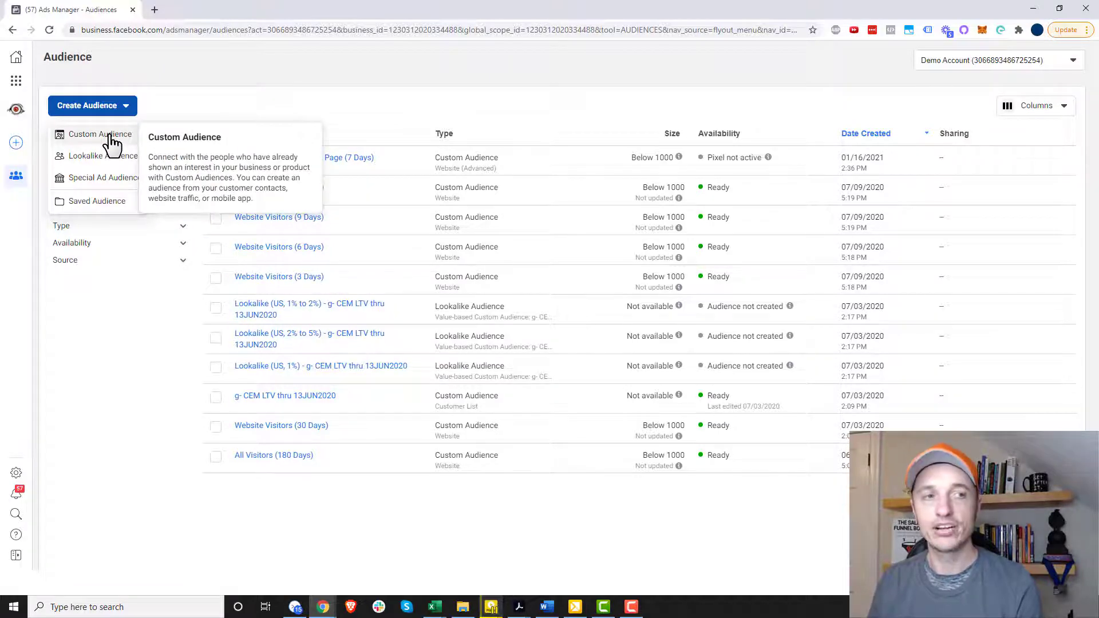
{"action": "left_click", "coordinate": [111, 138]}
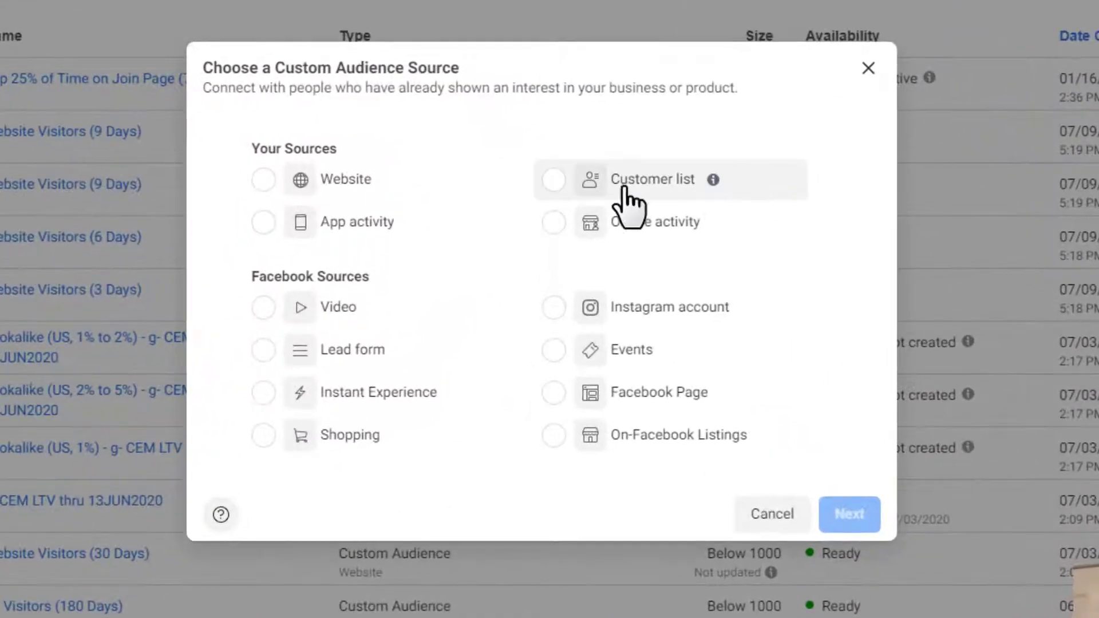
{"action": "left_click", "coordinate": [625, 190]}
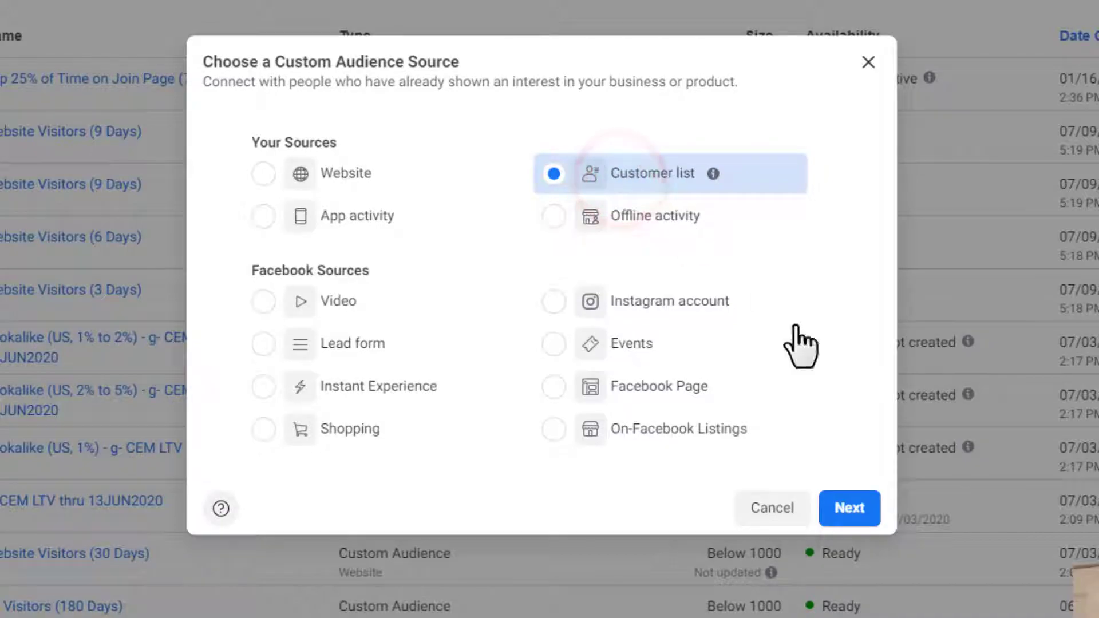
{"action": "left_click", "coordinate": [848, 509]}
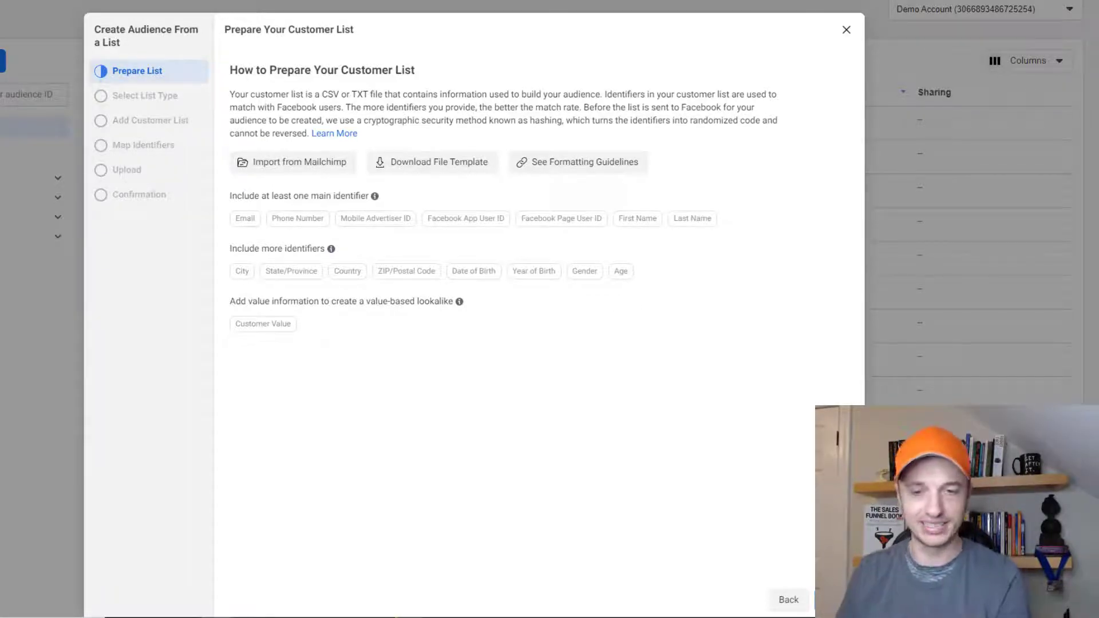
Answer No to the customer value column question, accept the Custom Audiences Terms, and continue.
{"action": "left_click", "coordinate": [836, 599]}
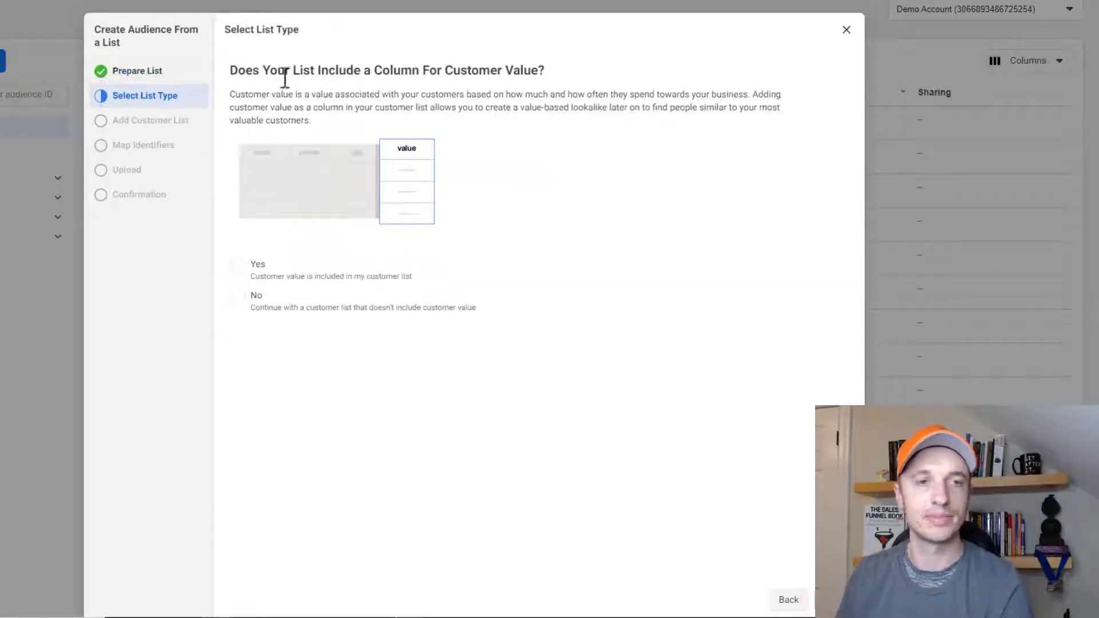
{"action": "left_click_drag", "start_coordinate": [228, 70], "coordinate": [568, 69]}
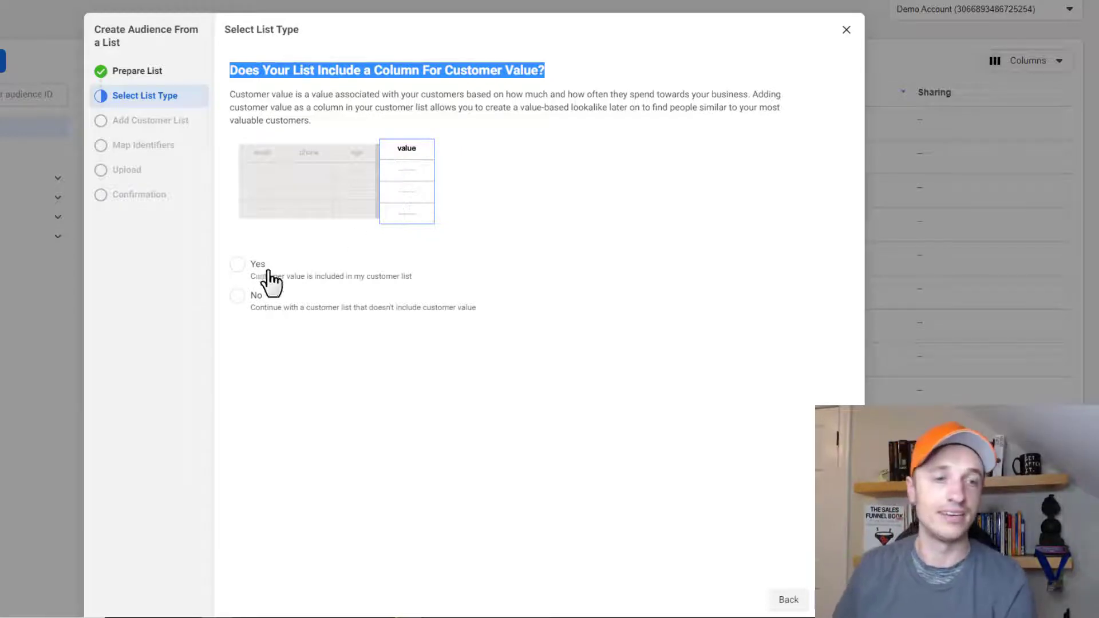
{"action": "left_click", "coordinate": [250, 308]}
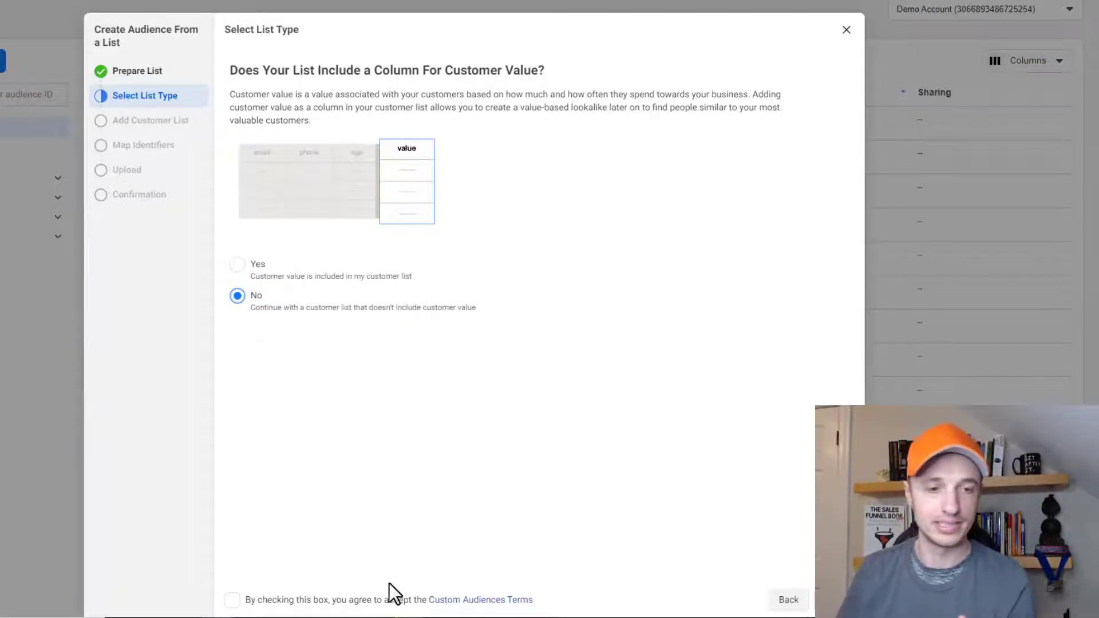
{"action": "left_click", "coordinate": [231, 600]}
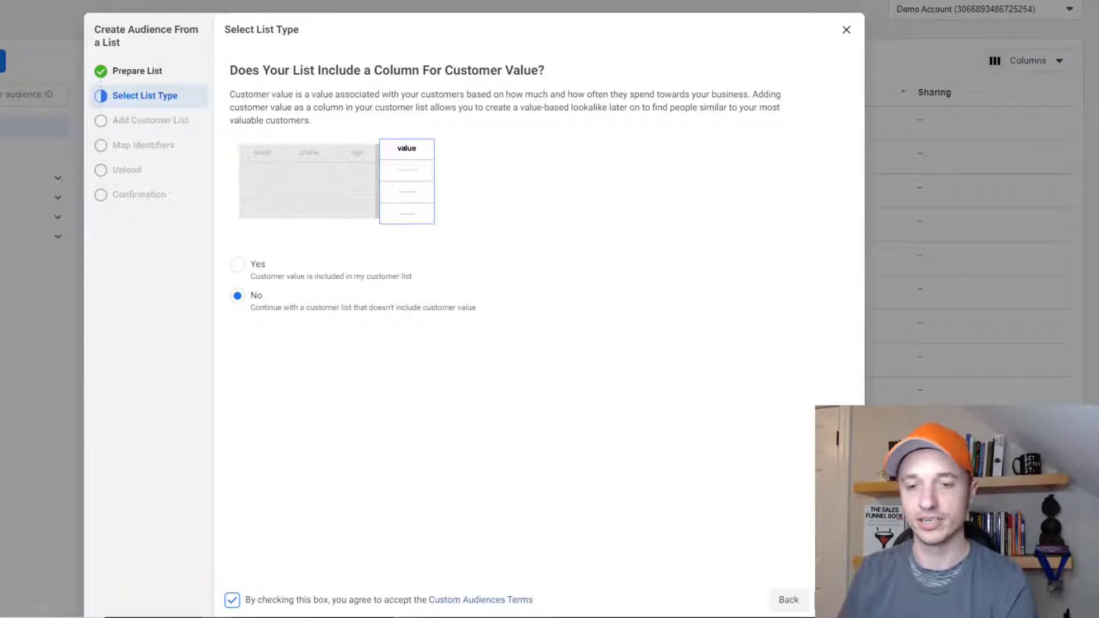
{"action": "left_click", "coordinate": [836, 600]}
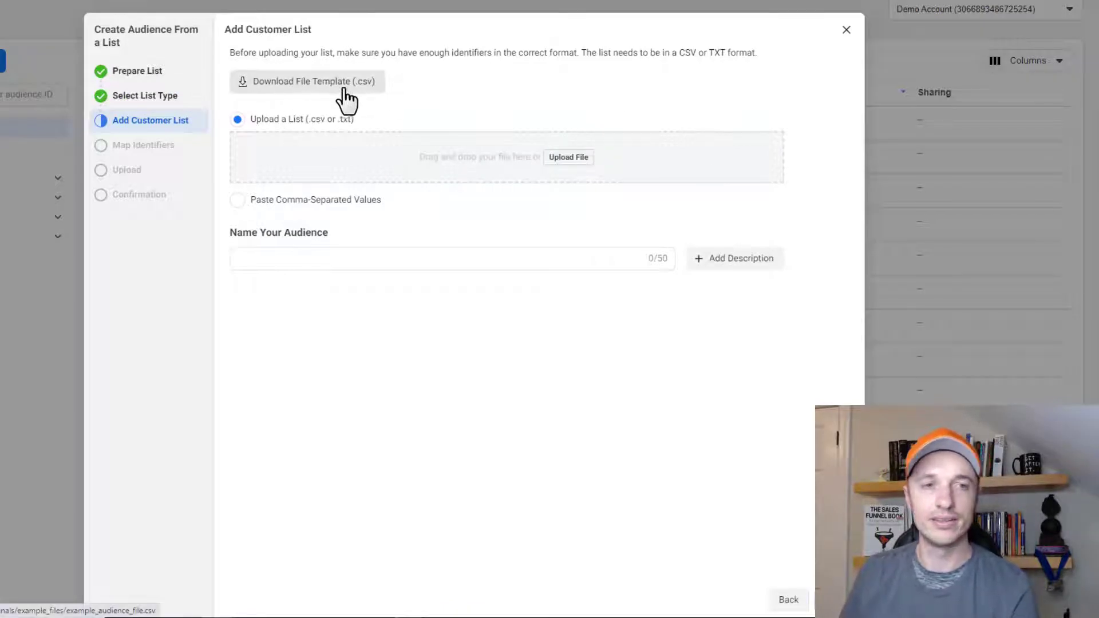
Upload the customer list file Full List - 08FEB2021.csv.
{"action": "left_click", "coordinate": [567, 156]}
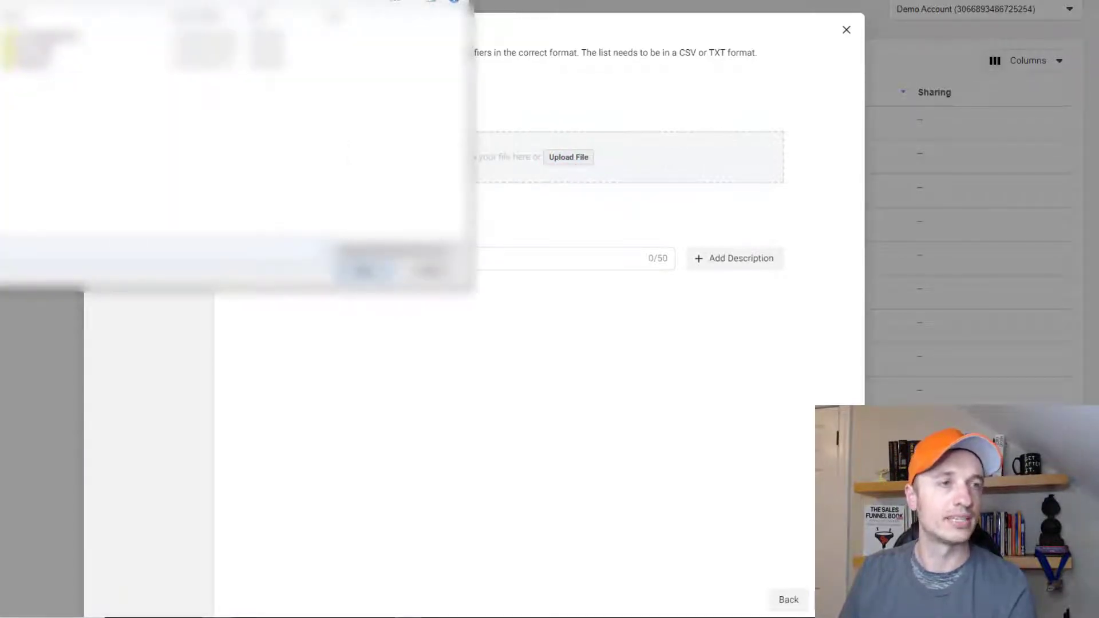
{"action": "left_click", "coordinate": [51, 36]}
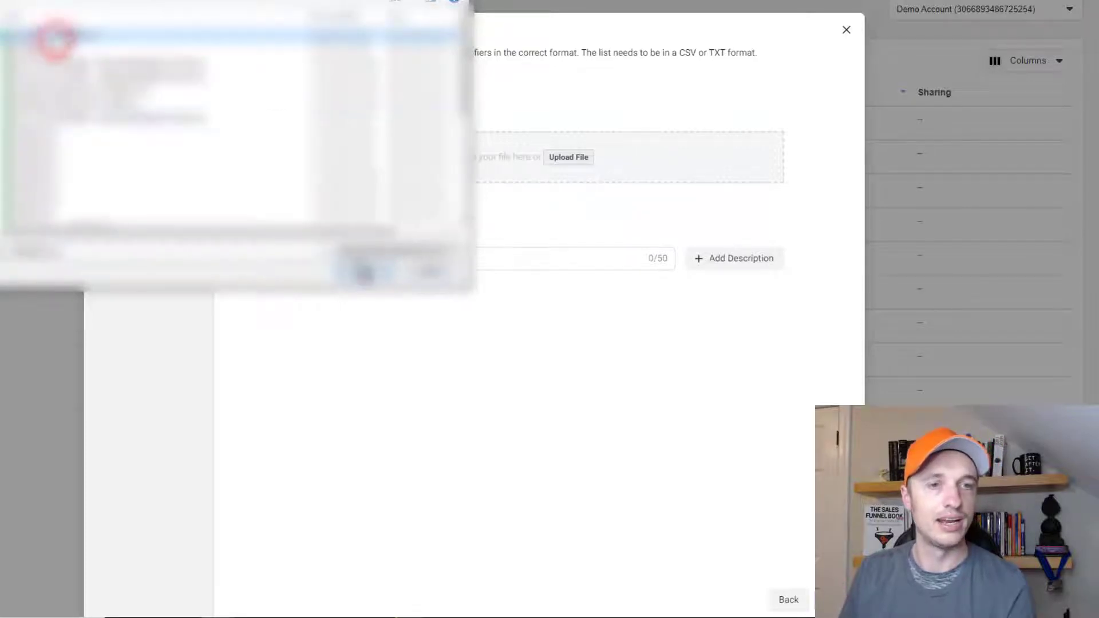
{"action": "left_click", "coordinate": [359, 269]}
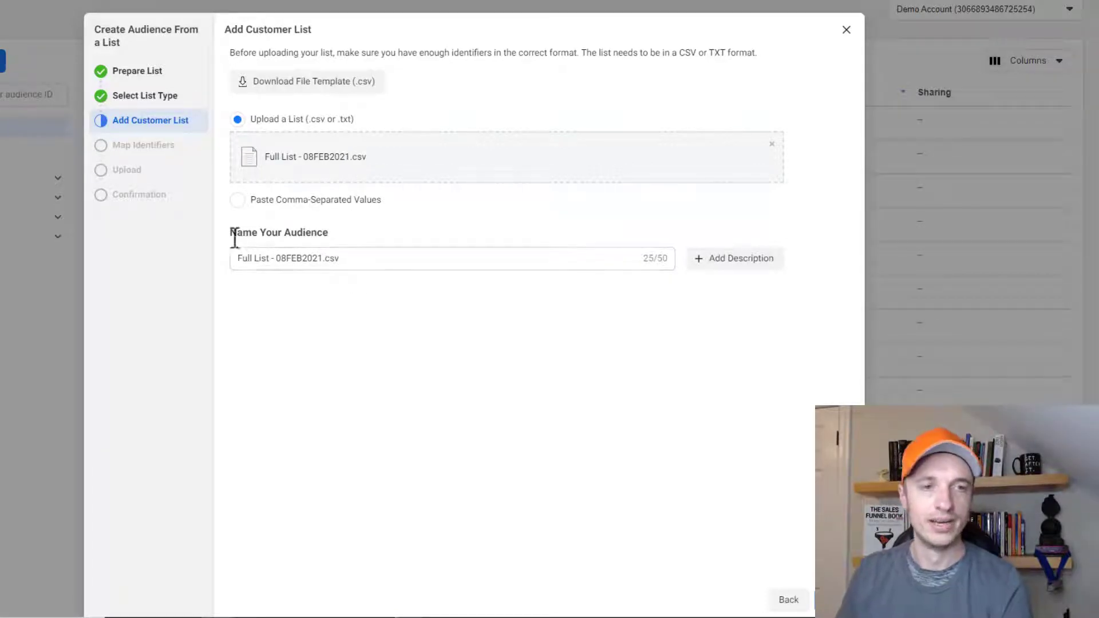
Keep 'Full List - 08FEB2021.csv' as the audience name, without a description, and continue.
{"action": "left_click_drag", "start_coordinate": [388, 258], "coordinate": [237, 269]}
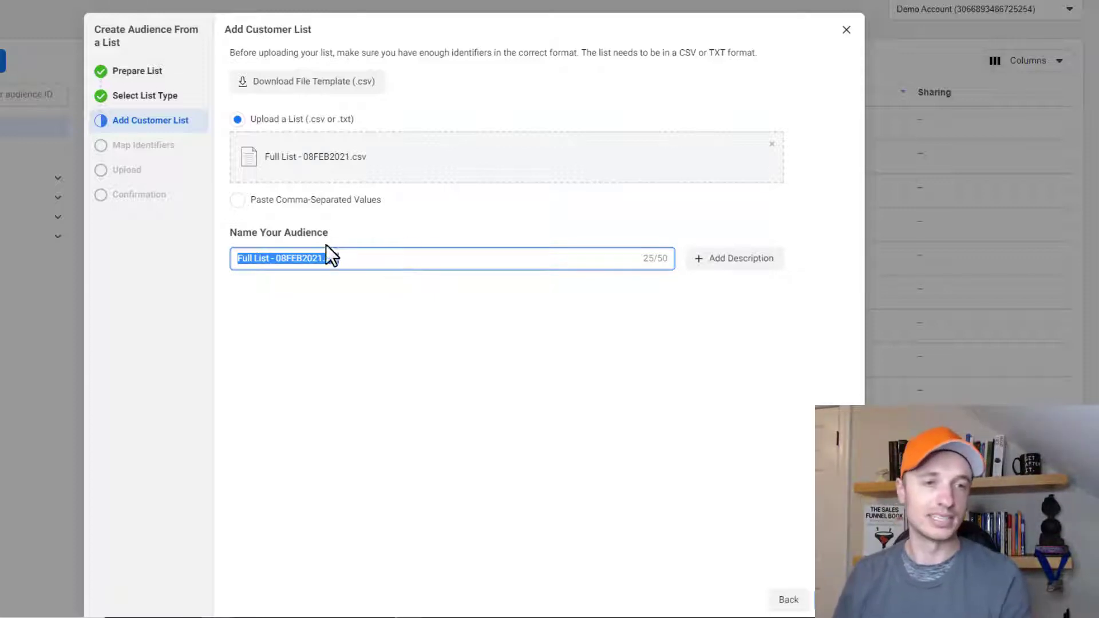
{"action": "left_click", "coordinate": [277, 259]}
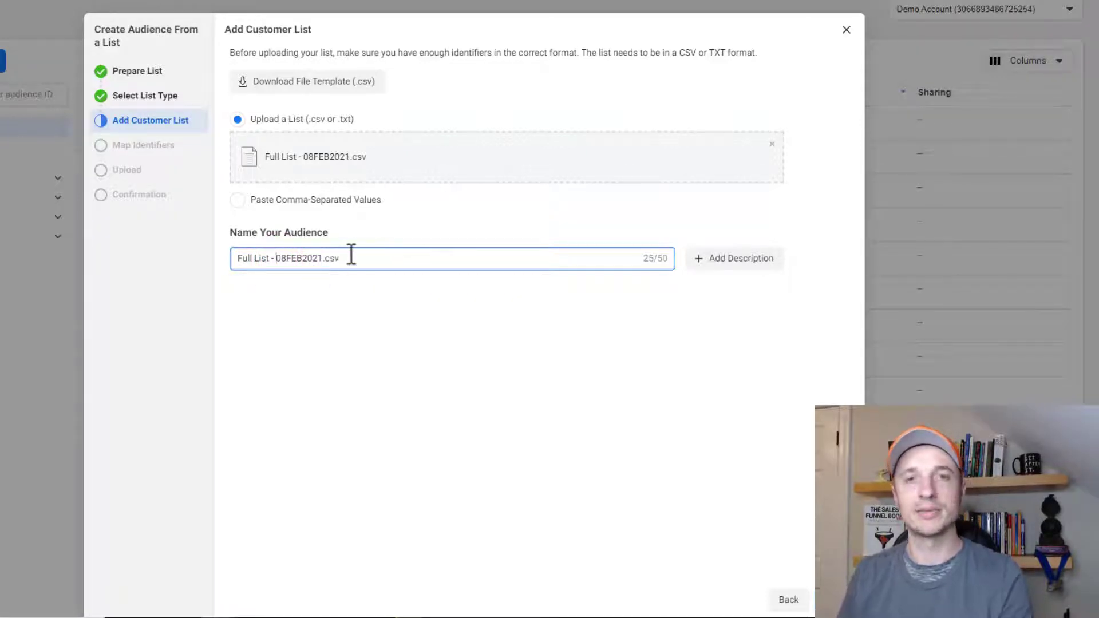
{"action": "left_click", "coordinate": [741, 259]}
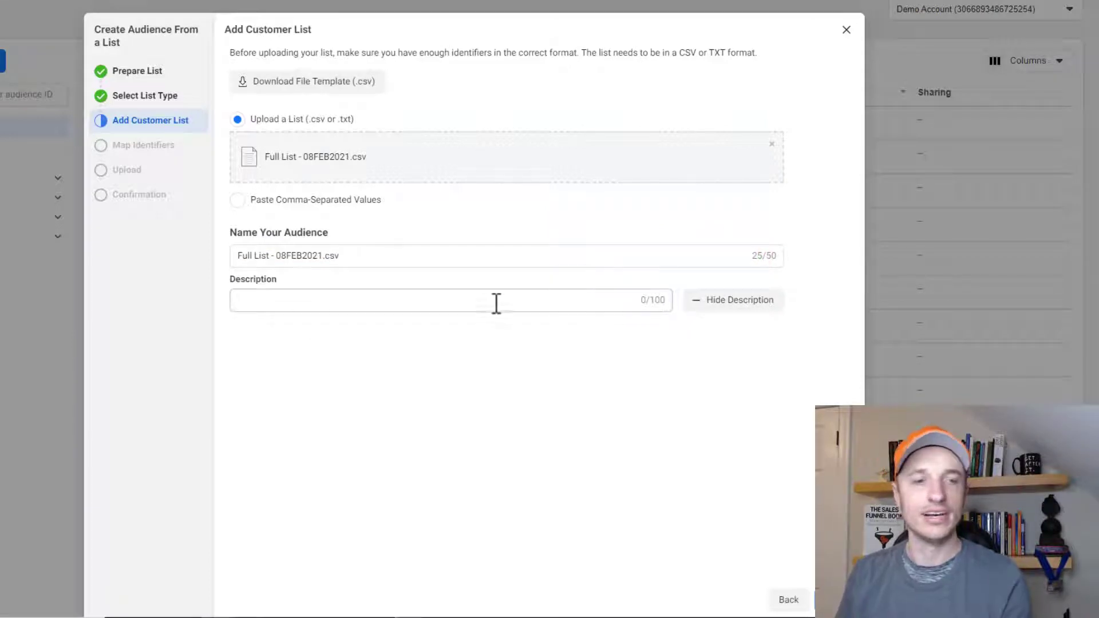
{"action": "left_click", "coordinate": [746, 300]}
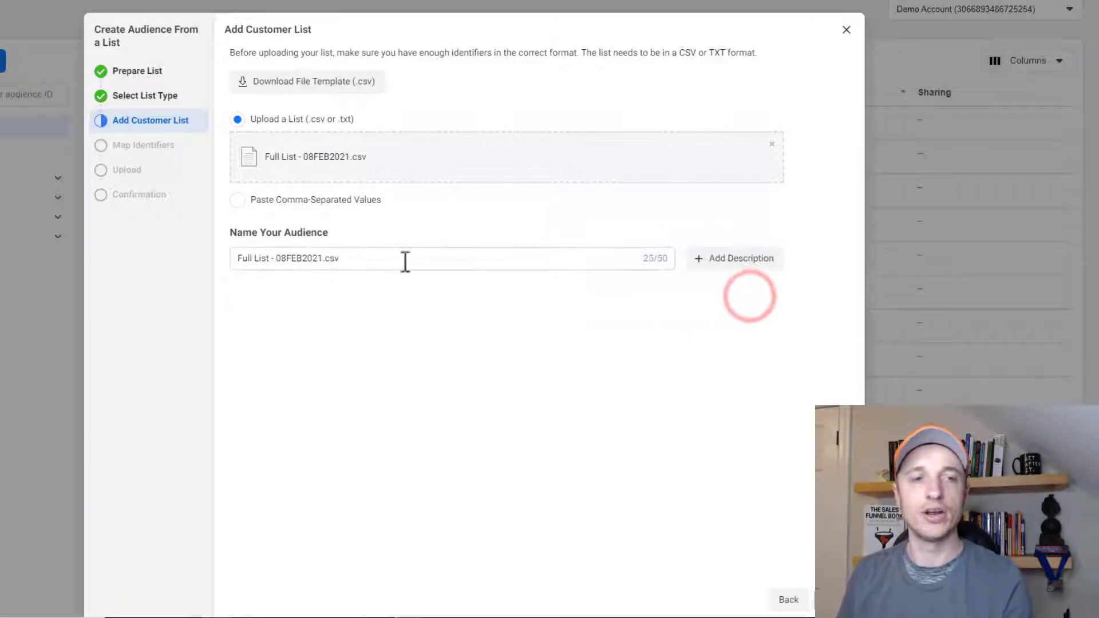
{"action": "left_click", "coordinate": [839, 600]}
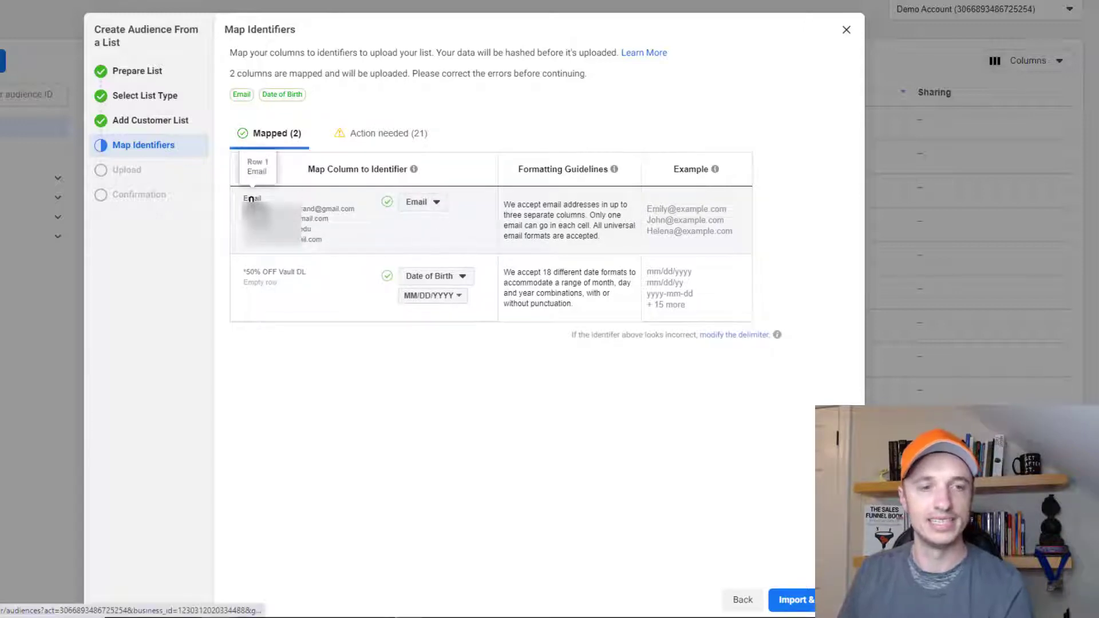
Keep Email mapped, set the Date of Birth column to Do Not Upload, and show Action needed (22).
{"action": "left_click", "coordinate": [438, 203]}
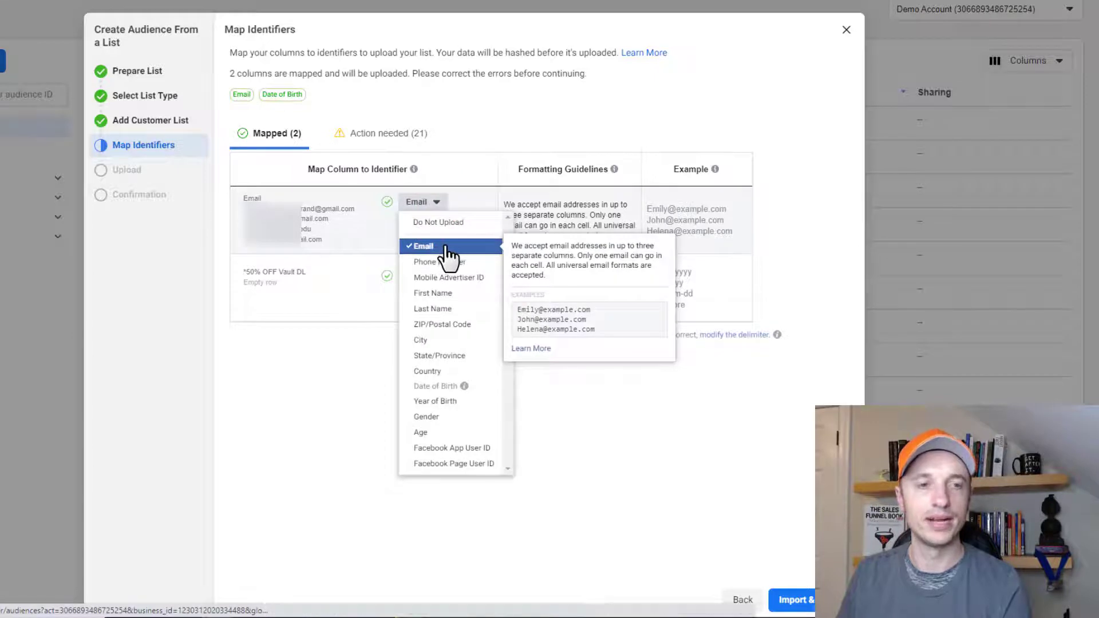
{"action": "left_click", "coordinate": [440, 248]}
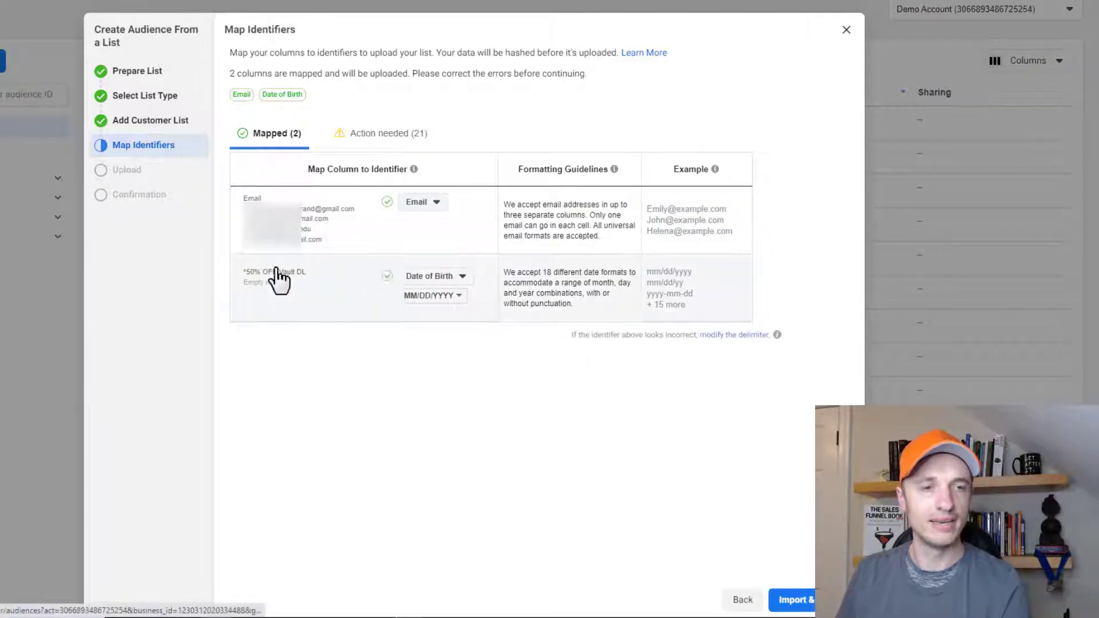
{"action": "mouse_move", "coordinate": [246, 289]}
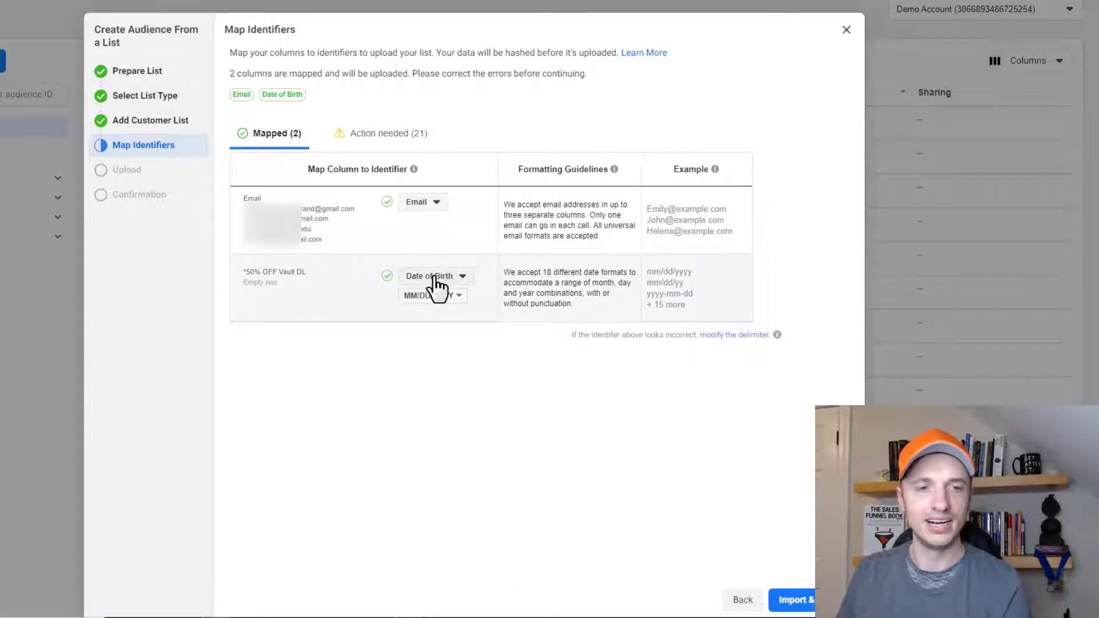
{"action": "left_click", "coordinate": [459, 274]}
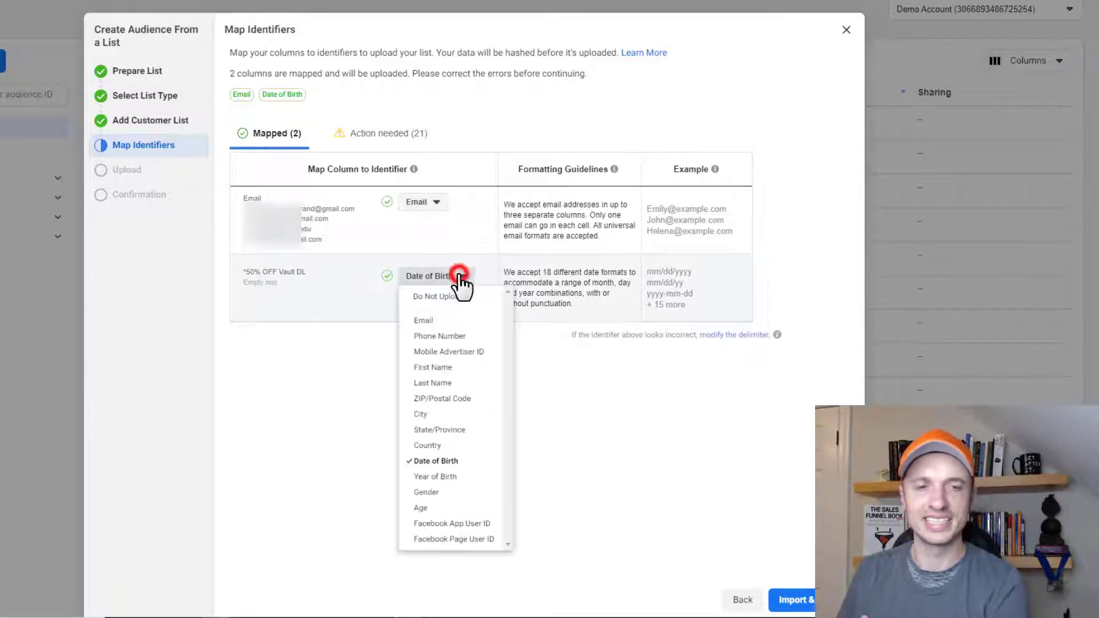
{"action": "left_click", "coordinate": [457, 296]}
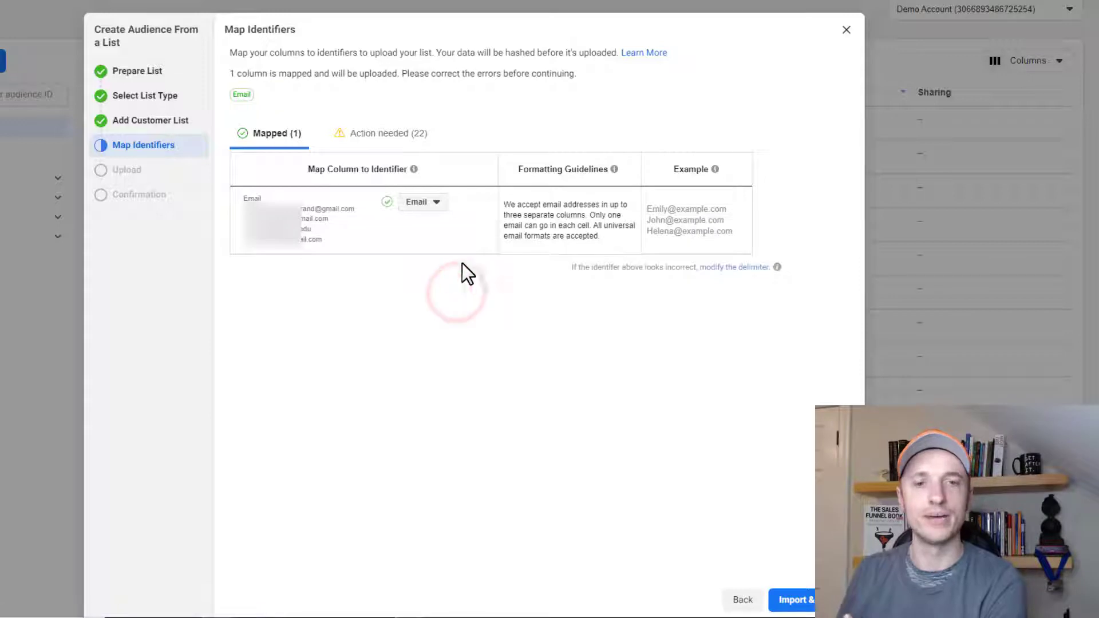
{"action": "left_click", "coordinate": [393, 144]}
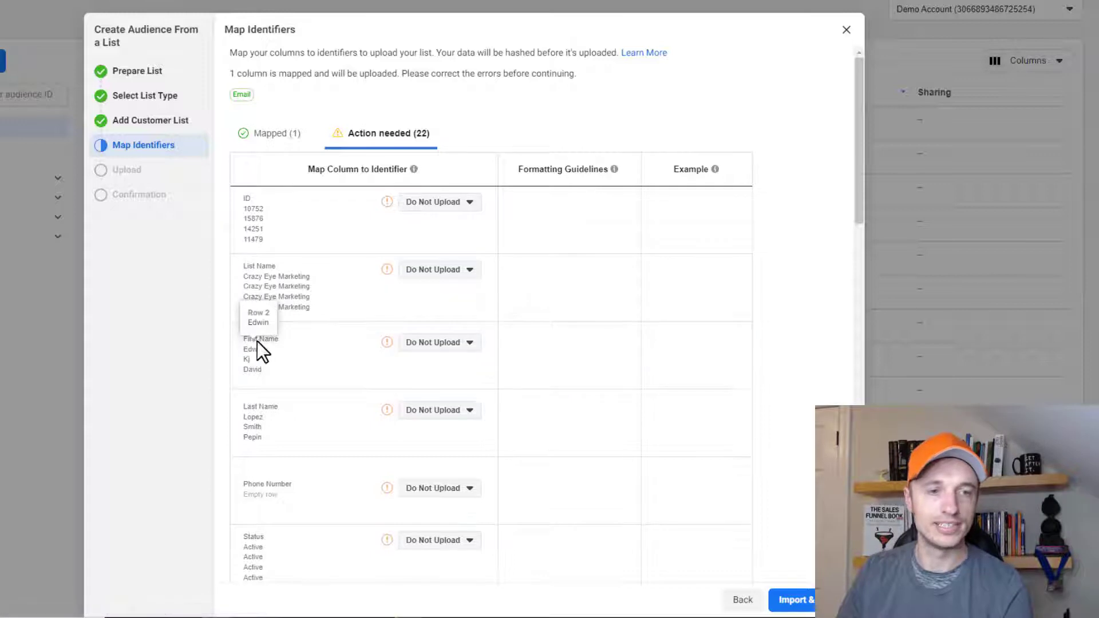
Map First Name and Last Name columns to their identifiers, leaving Phone Number as Do Not Upload.
{"action": "left_click", "coordinate": [400, 345]}
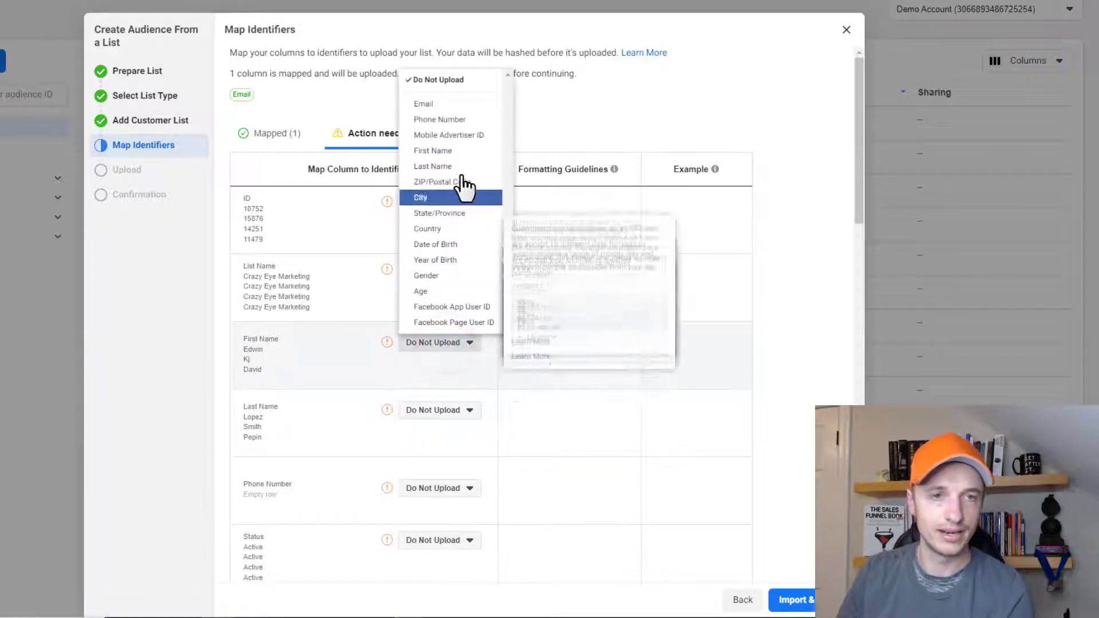
{"action": "left_click", "coordinate": [458, 152]}
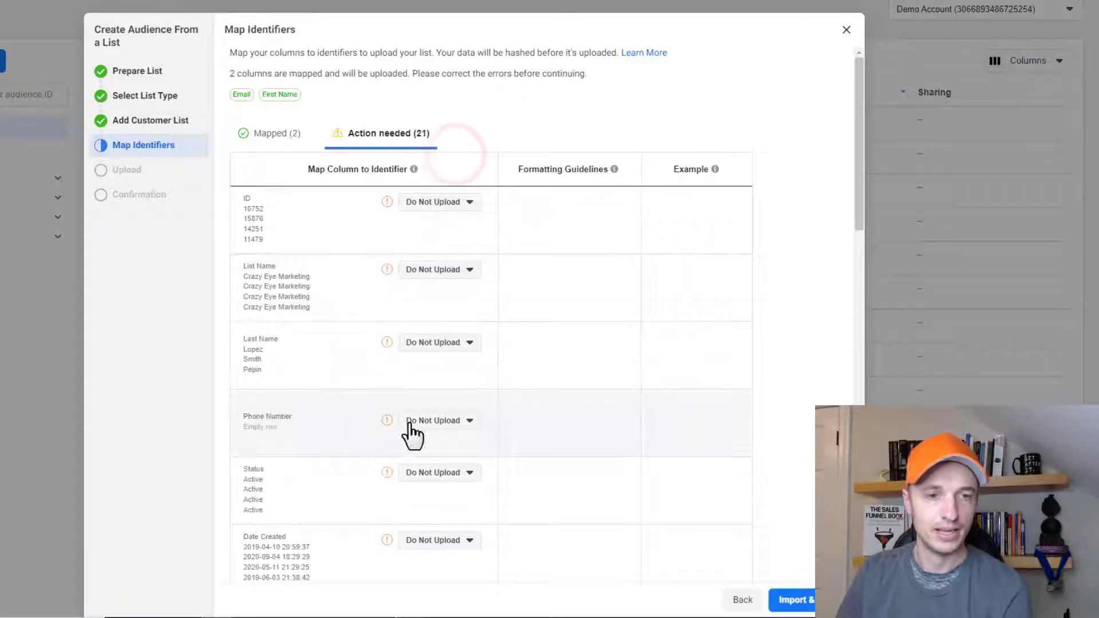
{"action": "left_click", "coordinate": [459, 343]}
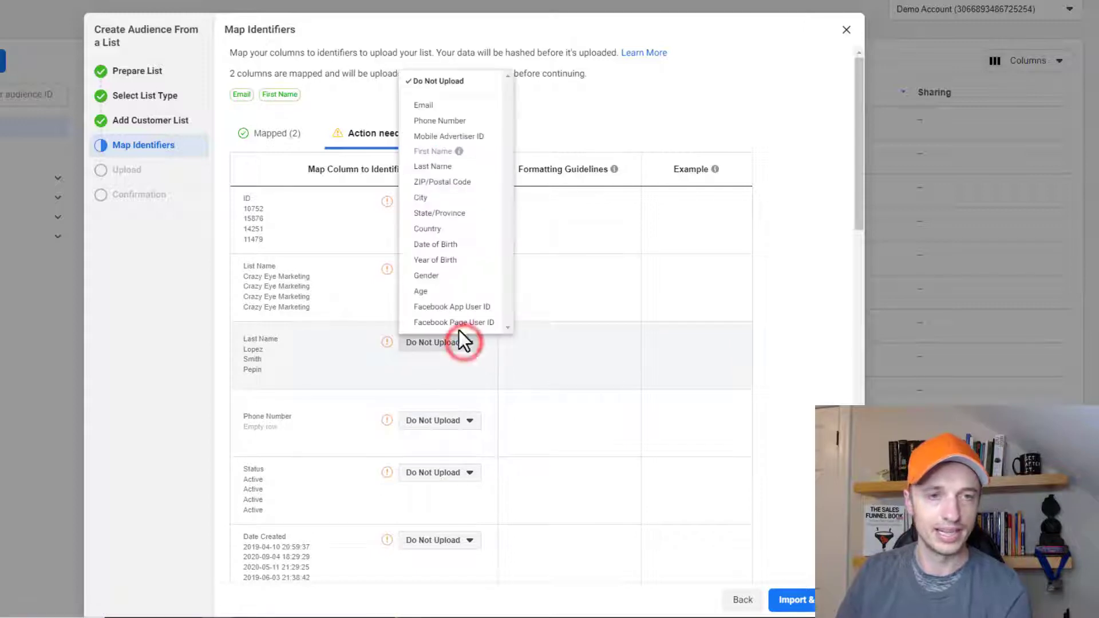
{"action": "left_click", "coordinate": [453, 167]}
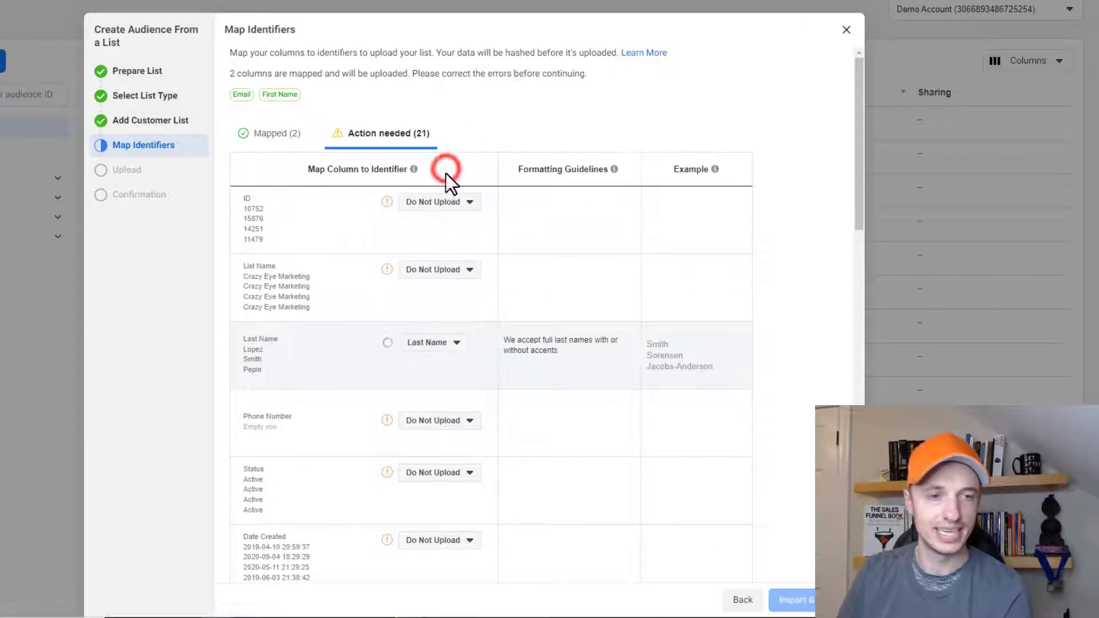
{"action": "left_click", "coordinate": [436, 353]}
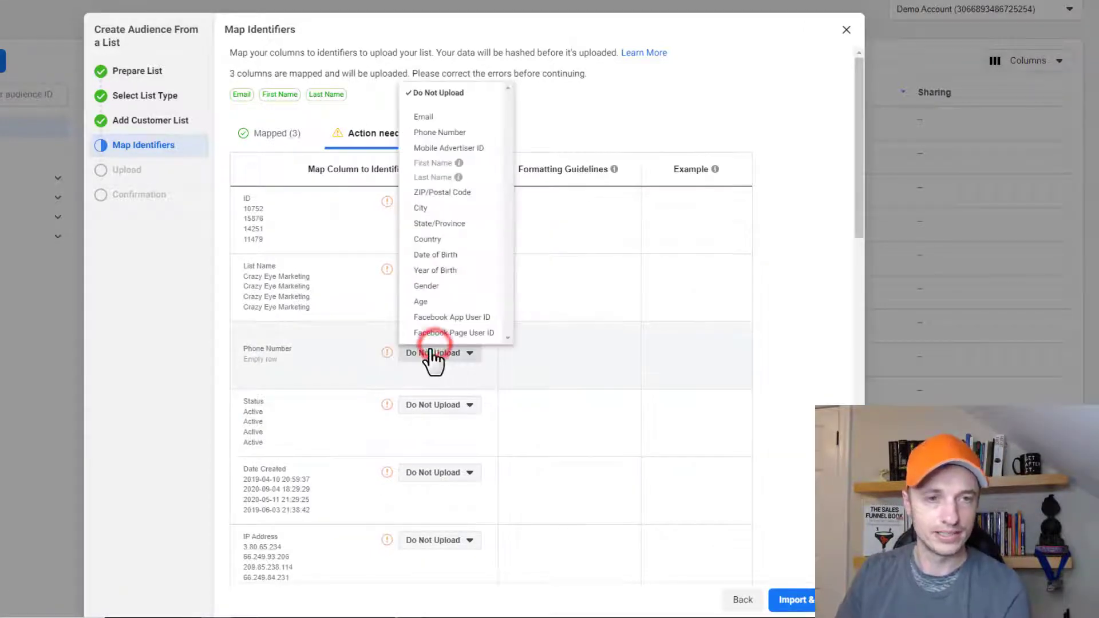
{"action": "left_click", "coordinate": [450, 134]}
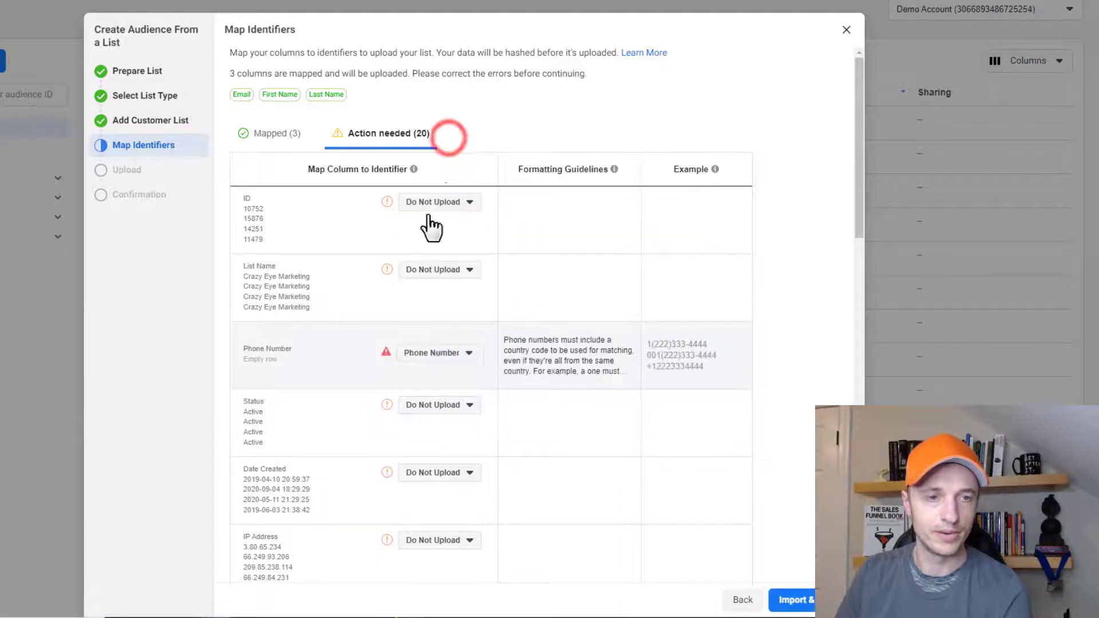
{"action": "left_click", "coordinate": [467, 353]}
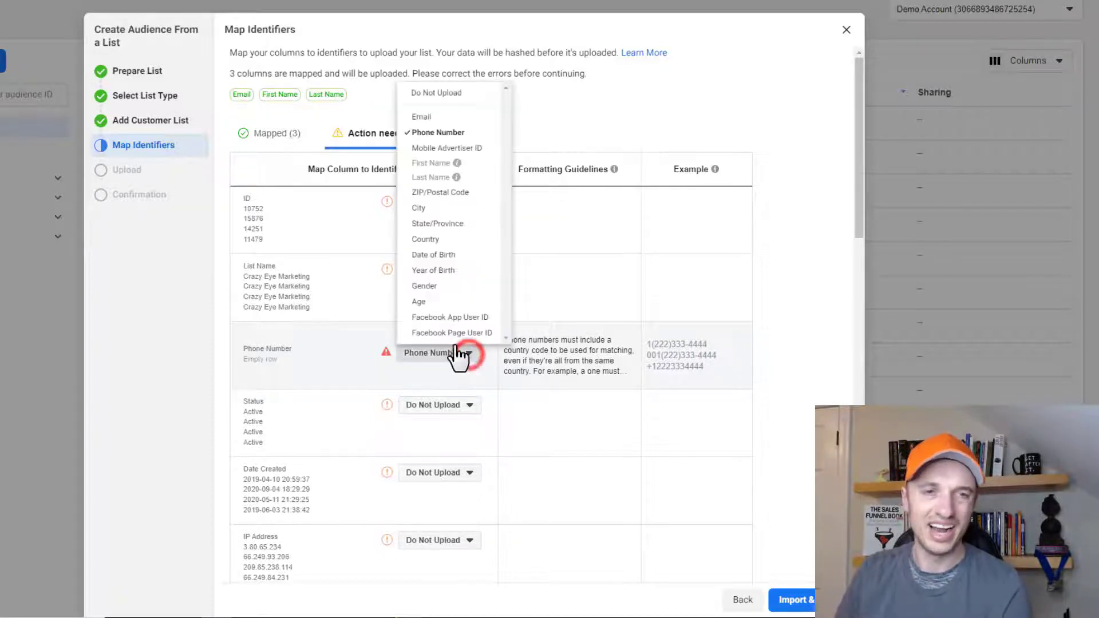
{"action": "left_click", "coordinate": [441, 92]}
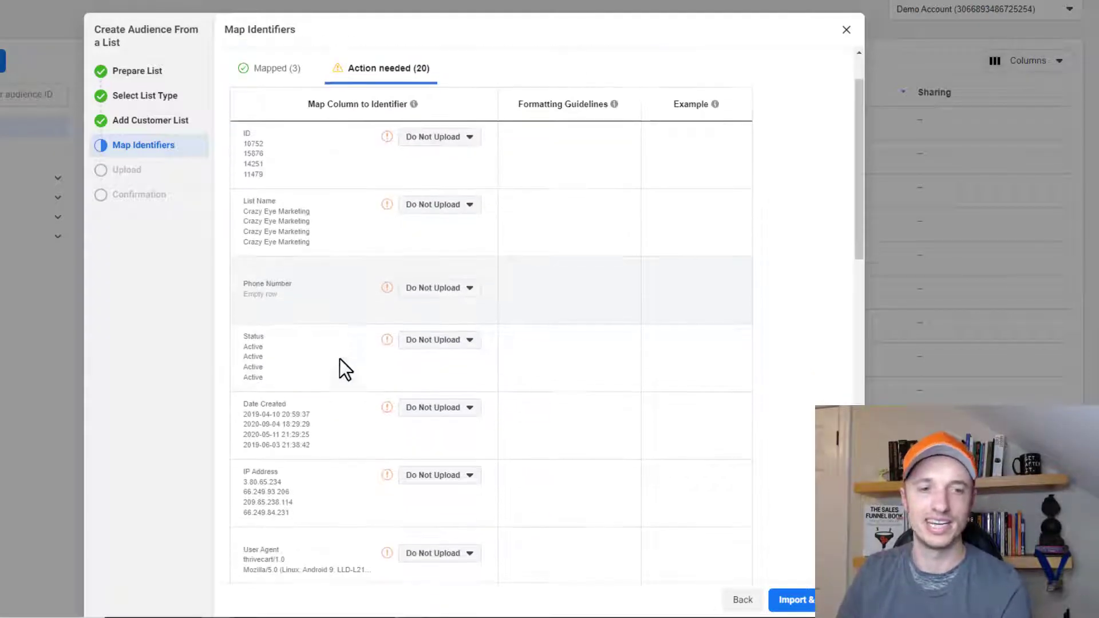
Review the remaining columns, leaving Free Book Funnel Expiration set to Do Not Upload.
{"action": "scroll", "coordinate": [350, 360], "scroll_direction": "down", "scroll_amount": 3}
{"action": "scroll", "coordinate": [347, 354], "scroll_direction": "down", "scroll_amount": 3}
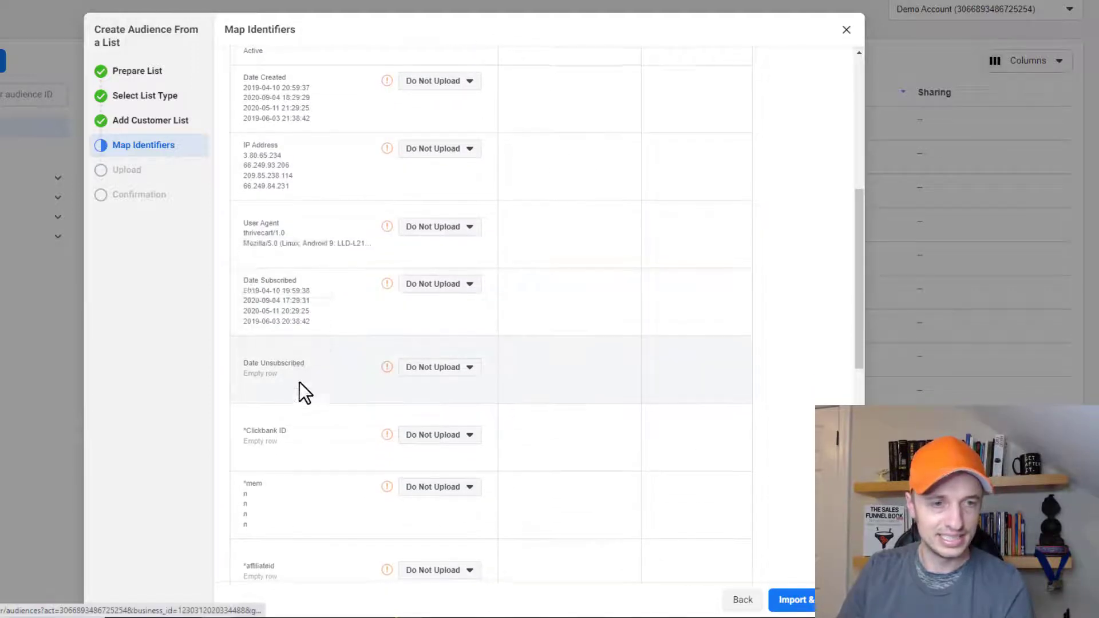
{"action": "scroll", "coordinate": [292, 387], "scroll_direction": "down", "scroll_amount": 5}
{"action": "scroll", "coordinate": [290, 387], "scroll_direction": "down", "scroll_amount": 5}
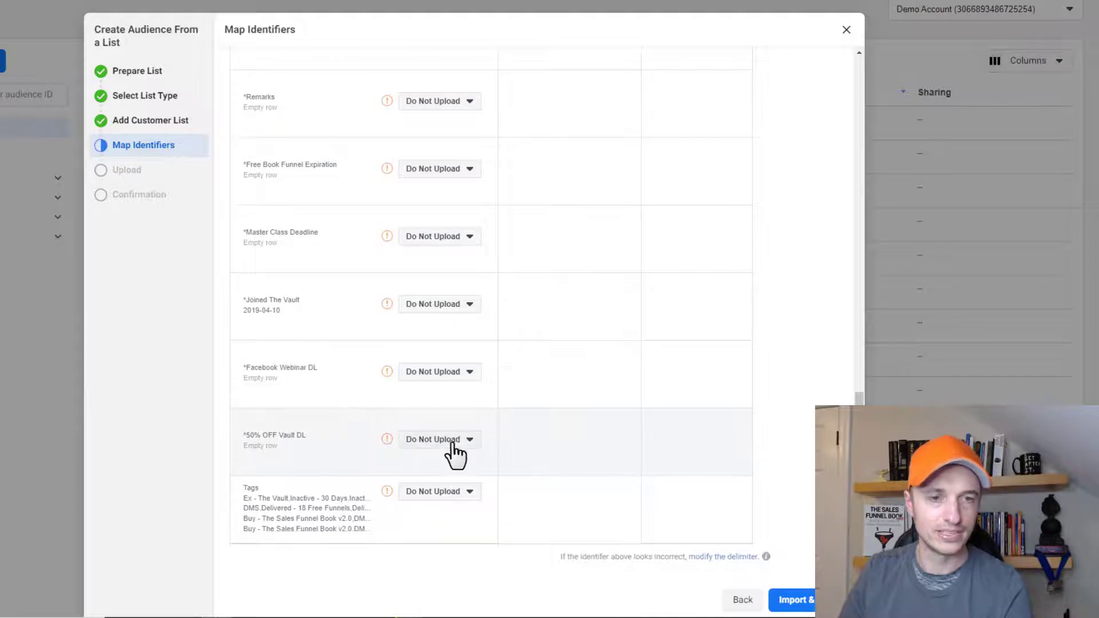
{"action": "left_click", "coordinate": [455, 168]}
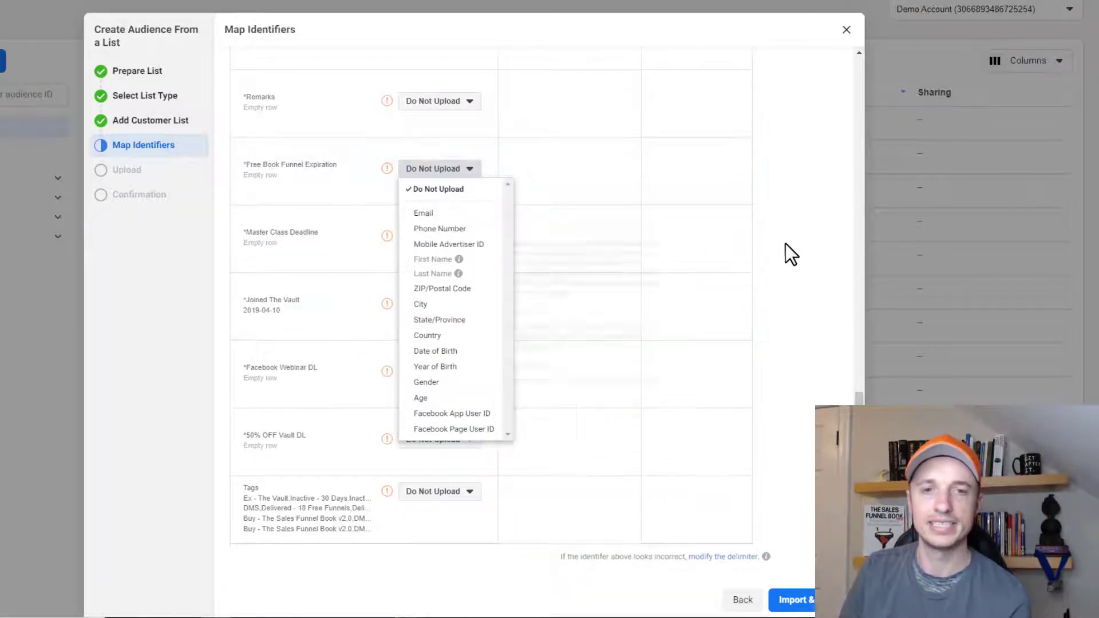
{"action": "left_click", "coordinate": [812, 245]}
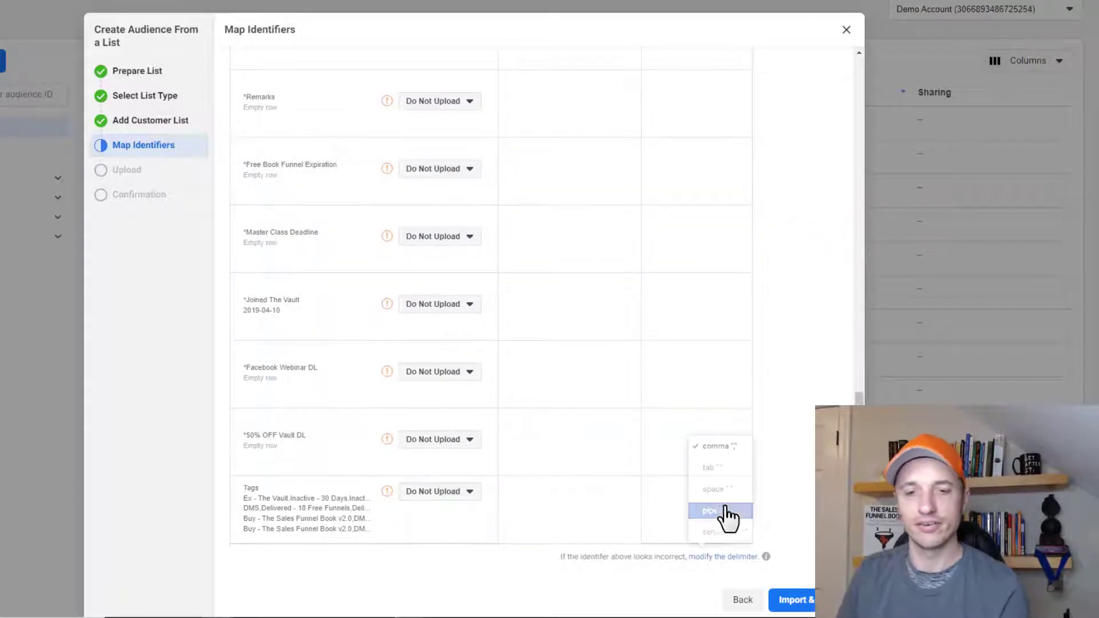
Import and upload the mapped list of 9,928 rows, then start a lookalike audience from it.
{"action": "left_click", "coordinate": [808, 608]}
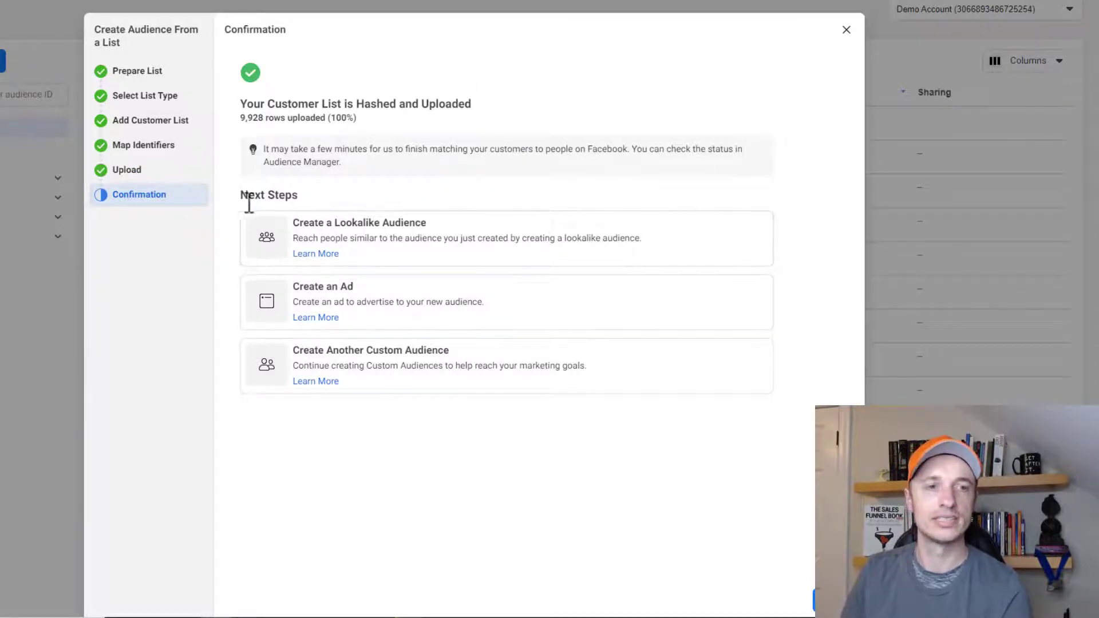
{"action": "left_click_drag", "start_coordinate": [239, 196], "coordinate": [298, 195]}
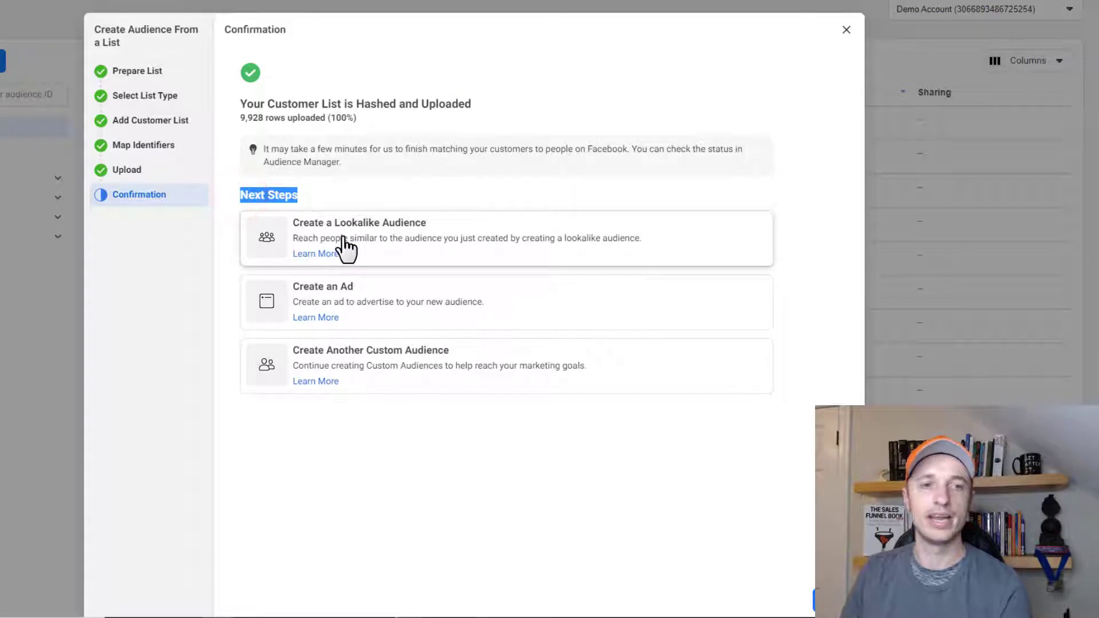
{"action": "left_click", "coordinate": [410, 228]}
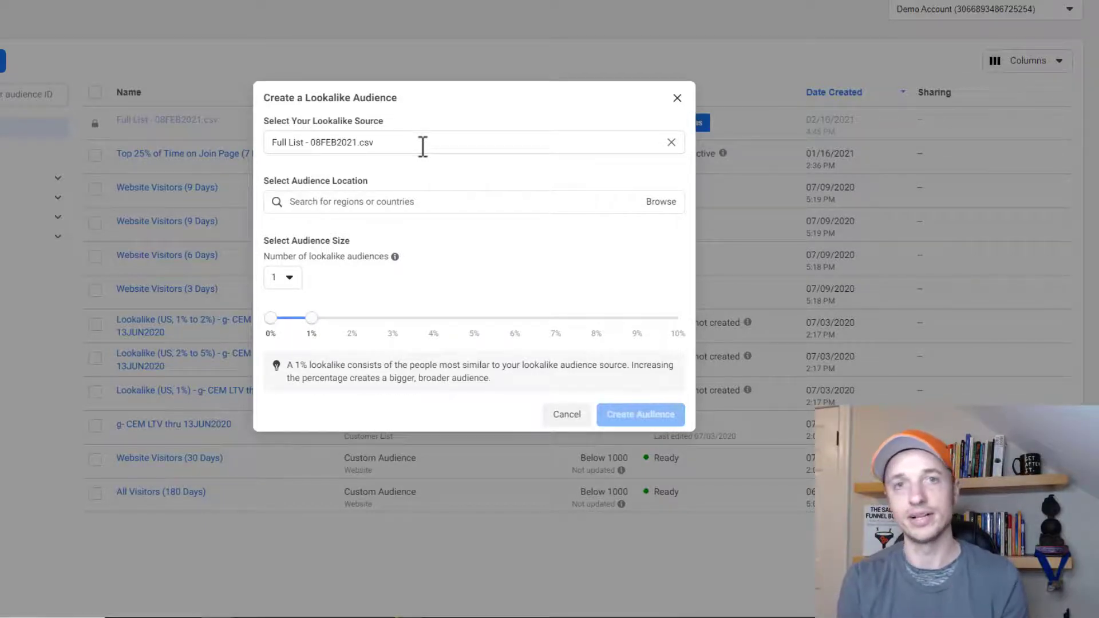
Create a 1% United States lookalike sourced from Full List - 08FEB2021.csv.
{"action": "left_click", "coordinate": [420, 144]}
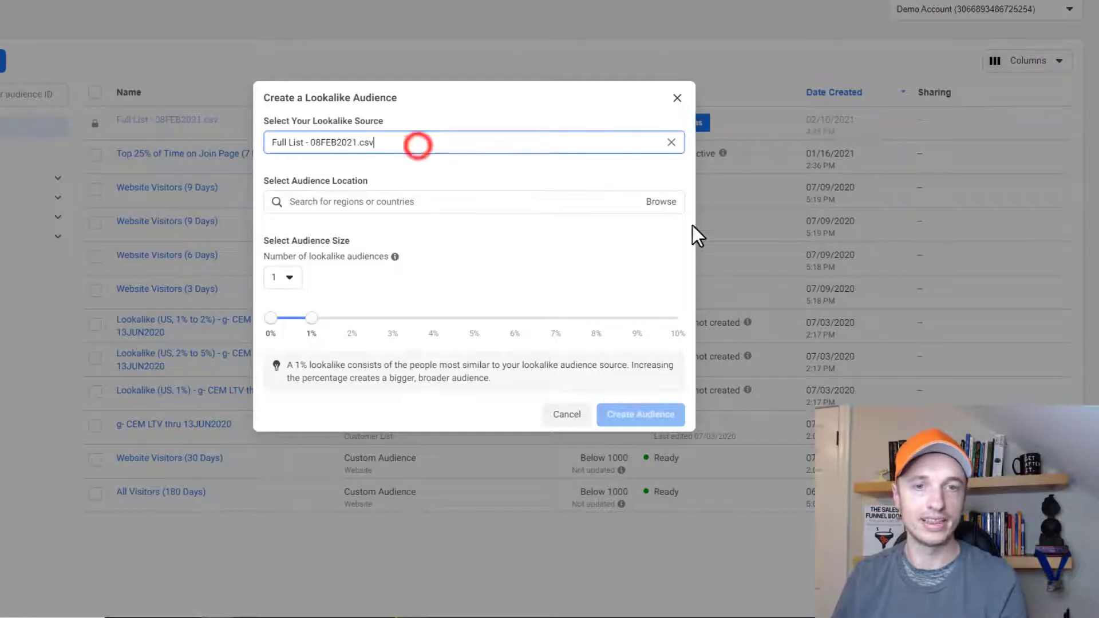
{"action": "left_click", "coordinate": [579, 198]}
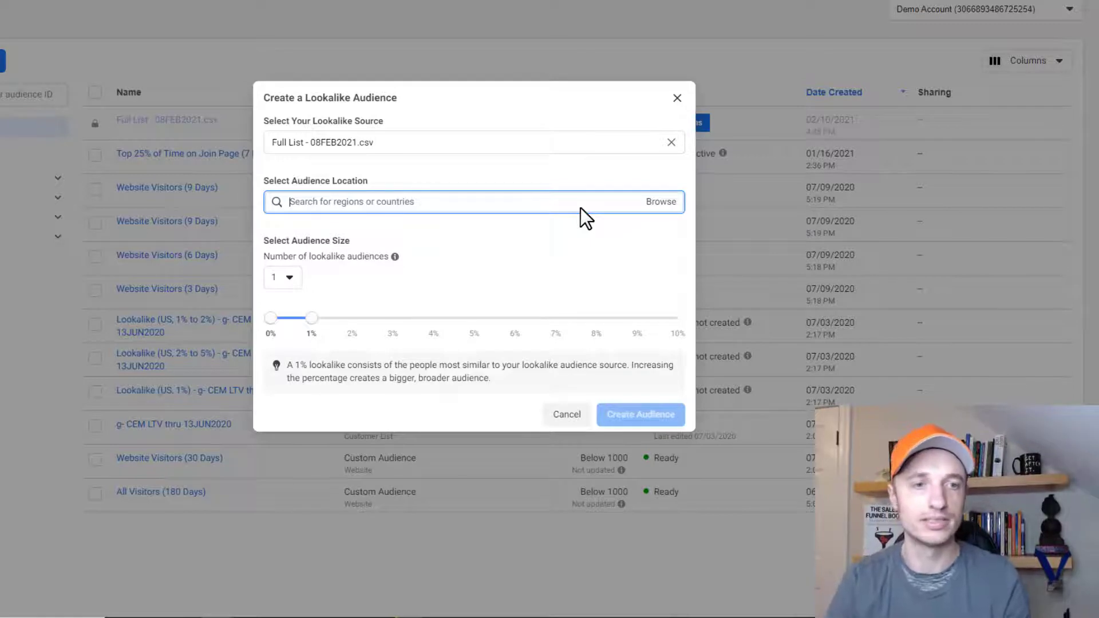
{"action": "type", "text": "united"}
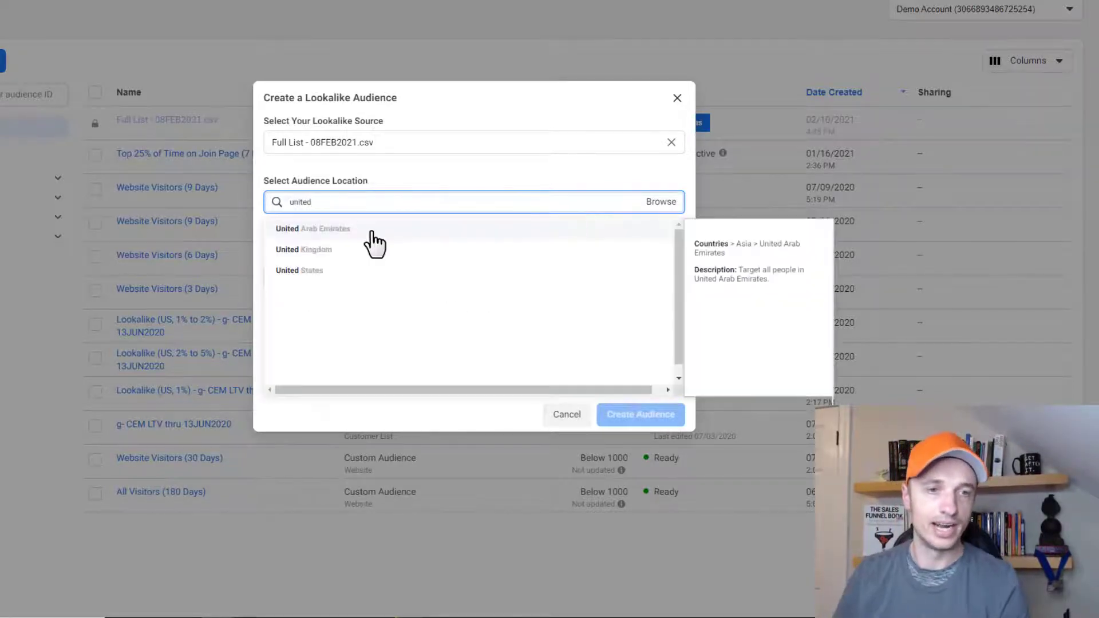
{"action": "left_click", "coordinate": [319, 270]}
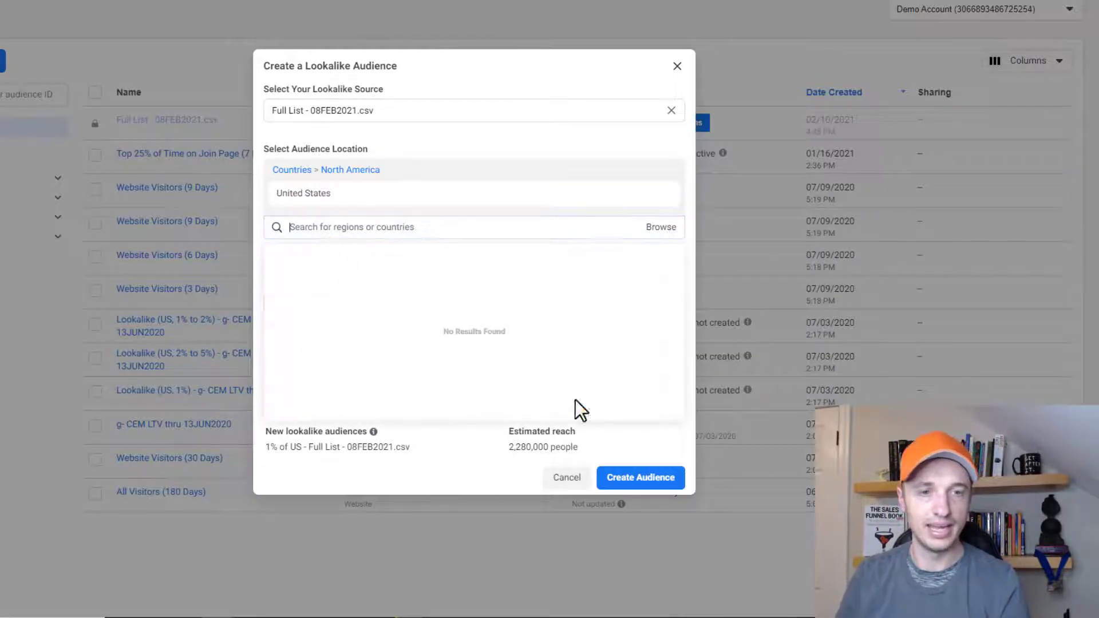
{"action": "left_click", "coordinate": [640, 481]}
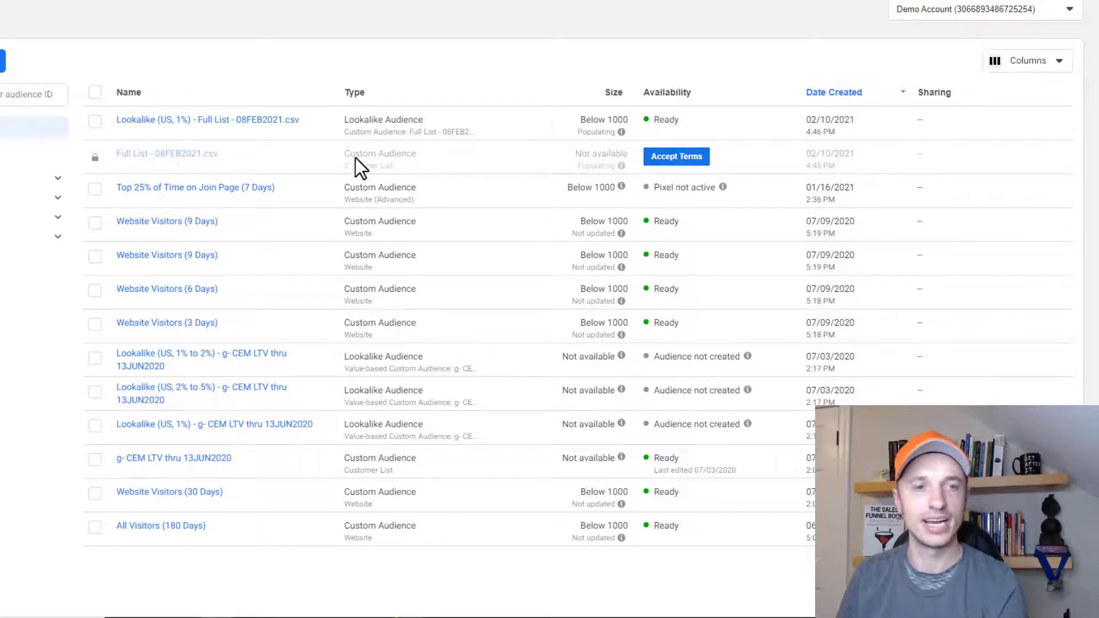
Accept the Custom Audience terms for the Full List - 08FEB2021.csv audience.
{"action": "left_click", "coordinate": [666, 159]}
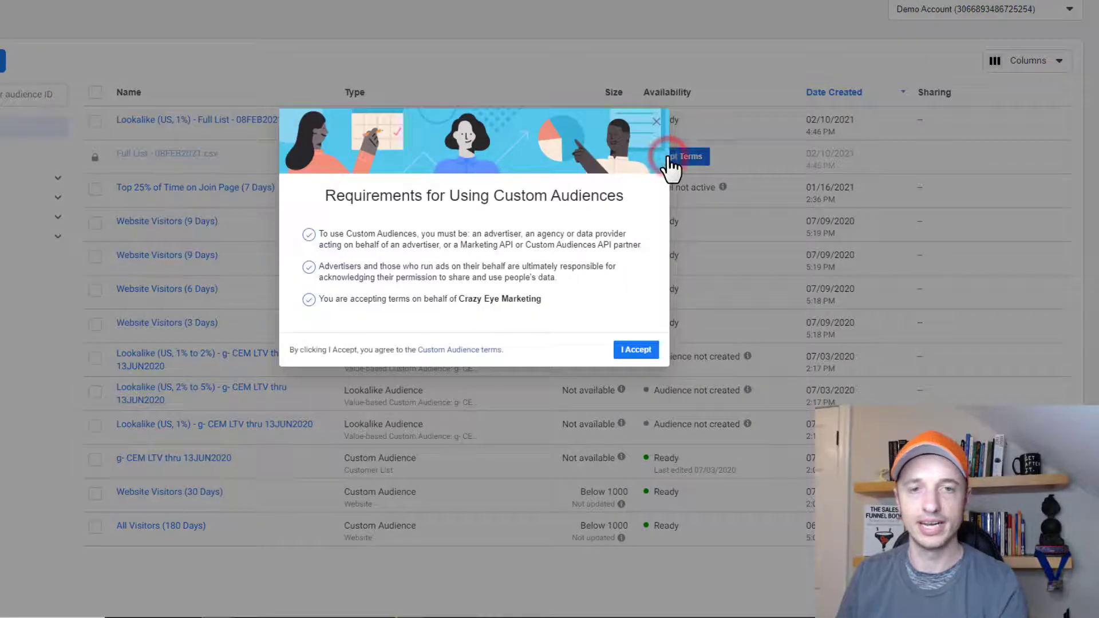
{"action": "left_click", "coordinate": [635, 350]}
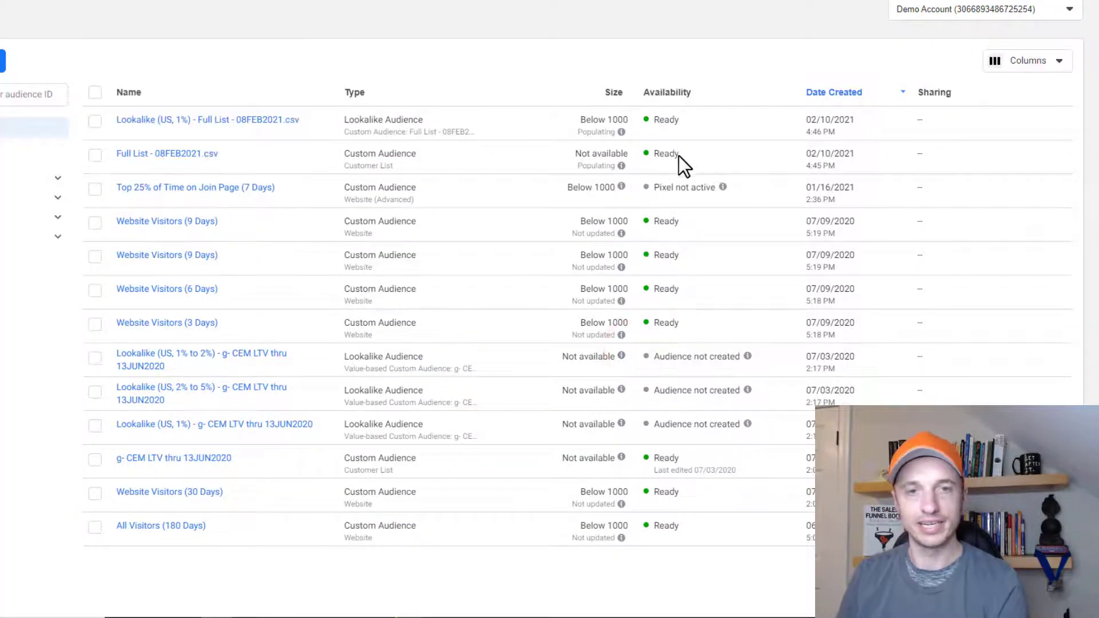
{"action": "mouse_move", "coordinate": [187, 157]}
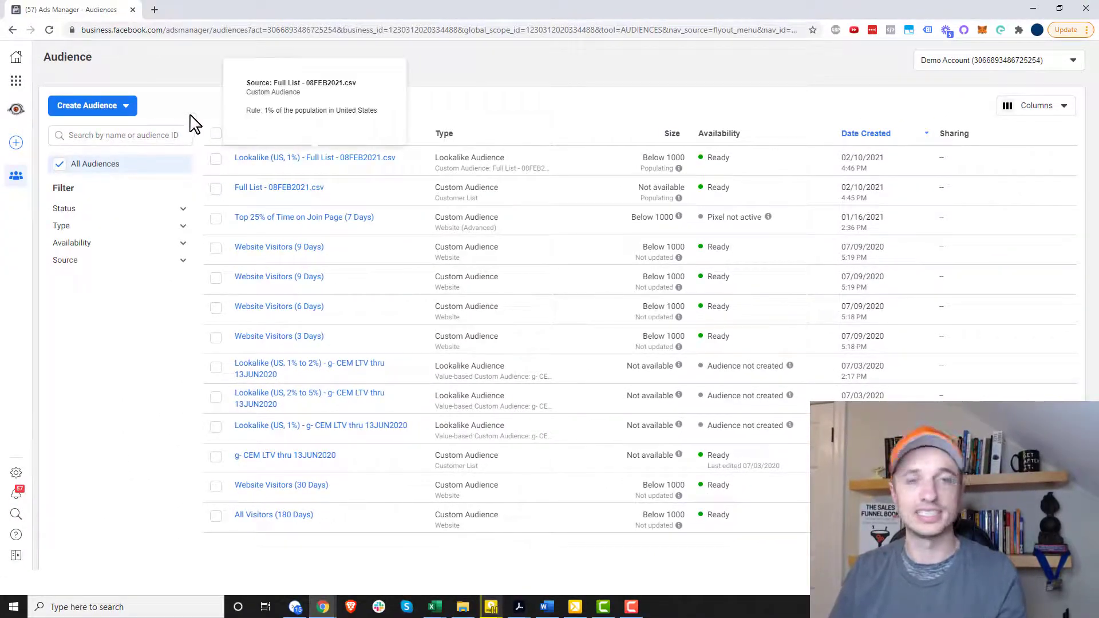
Go to Ads Manager's campaigns and start a new campaign with the Conversions objective.
{"action": "left_click", "coordinate": [16, 81]}
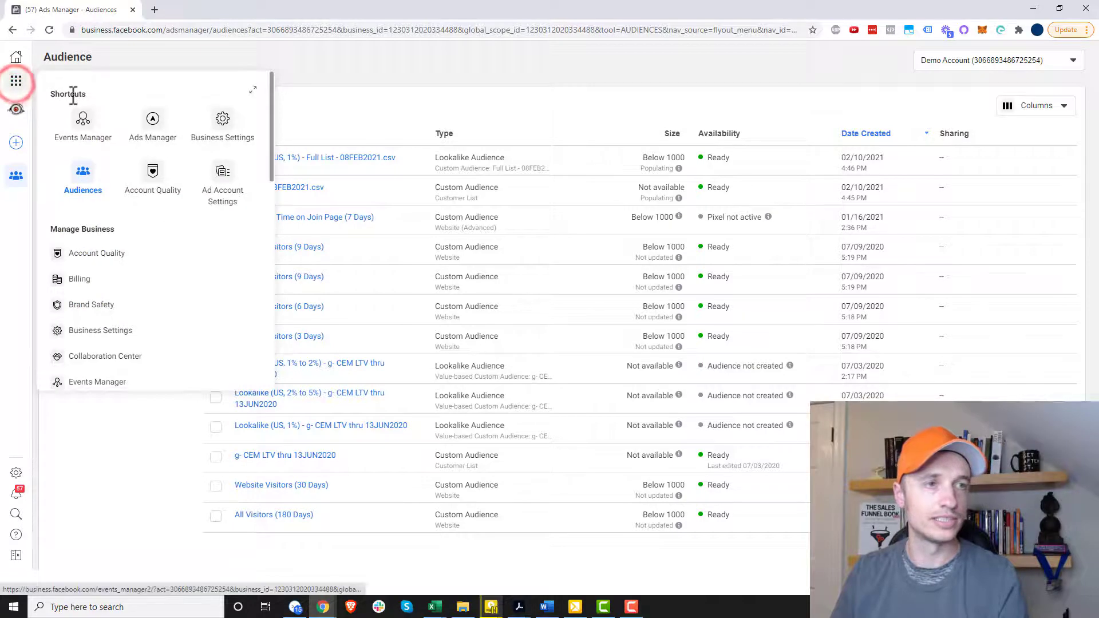
{"action": "left_click", "coordinate": [154, 132]}
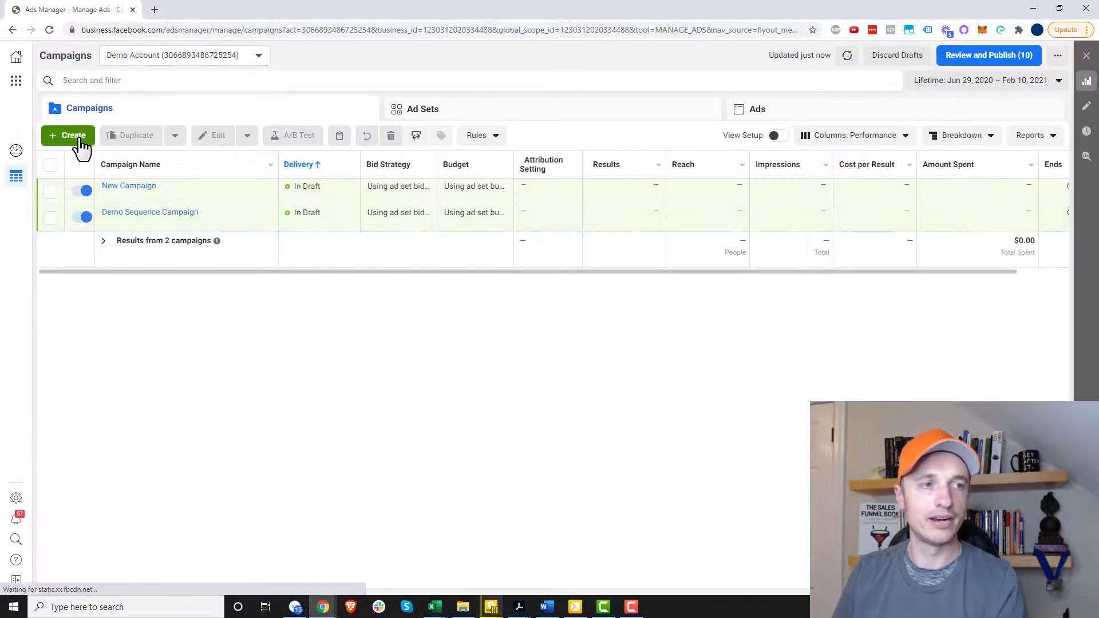
{"action": "left_click", "coordinate": [78, 135]}
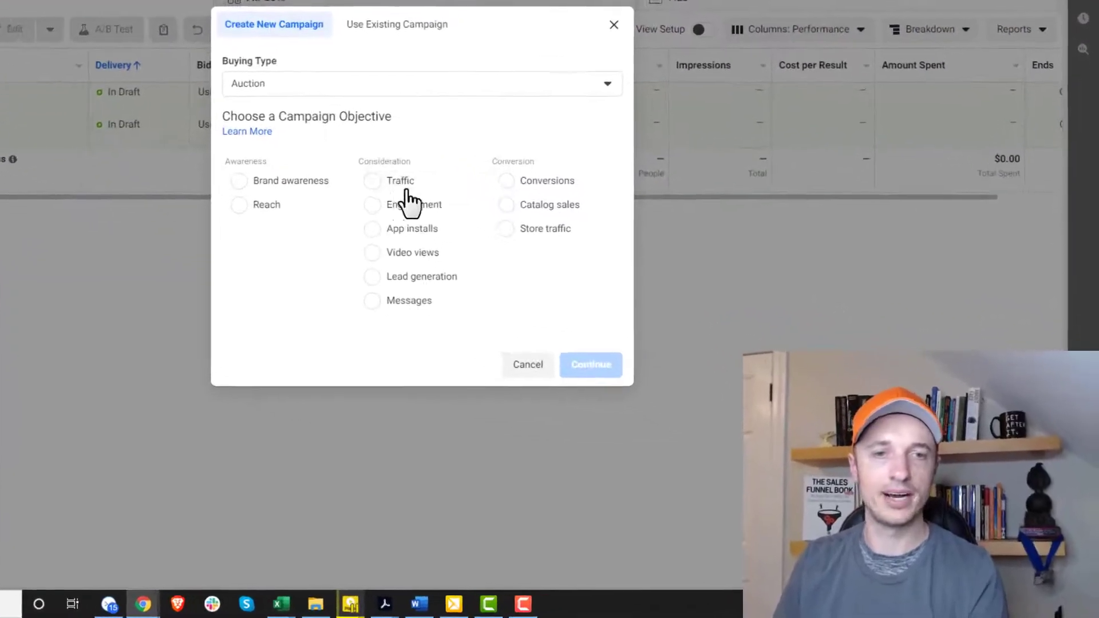
{"action": "left_click", "coordinate": [511, 181]}
{"action": "left_click", "coordinate": [515, 415]}
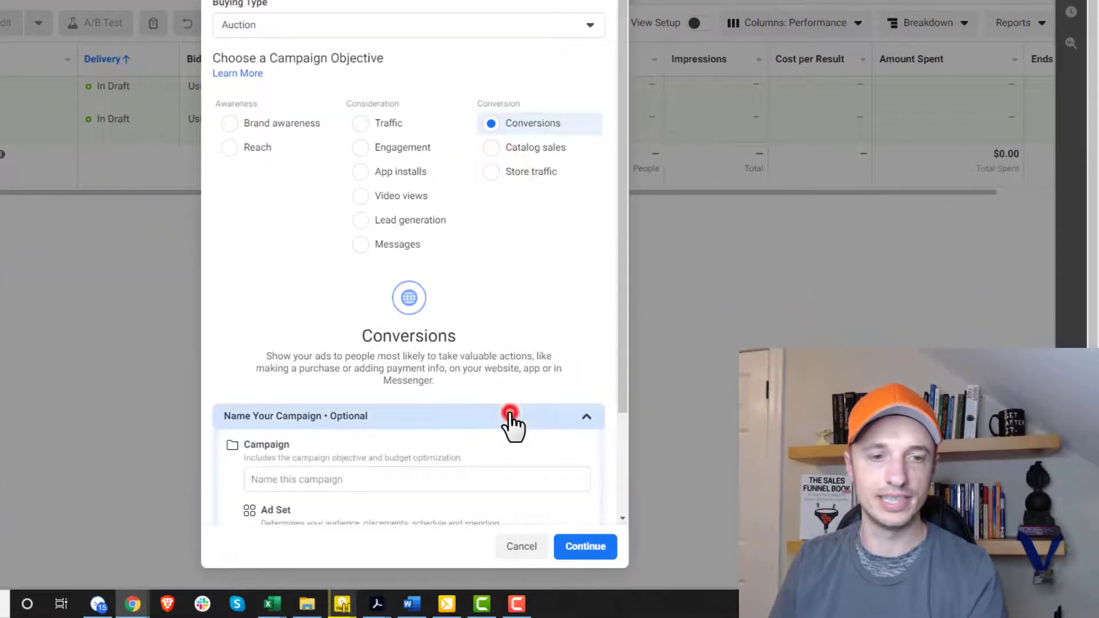
{"action": "scroll", "coordinate": [511, 421], "scroll_direction": "down", "scroll_amount": 2}
Name the campaign 'List Audience', the ad set 'Cold Traffic' and the ad 'Ad 1', then continue.
{"action": "left_click", "coordinate": [395, 349]}
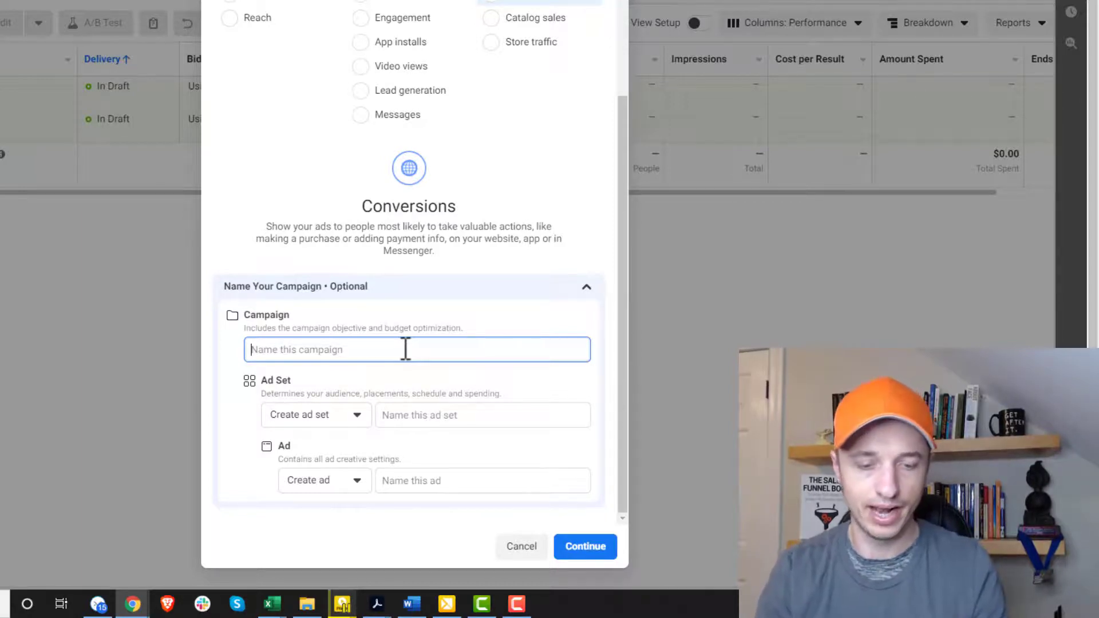
{"action": "type", "text": "List Audi"}
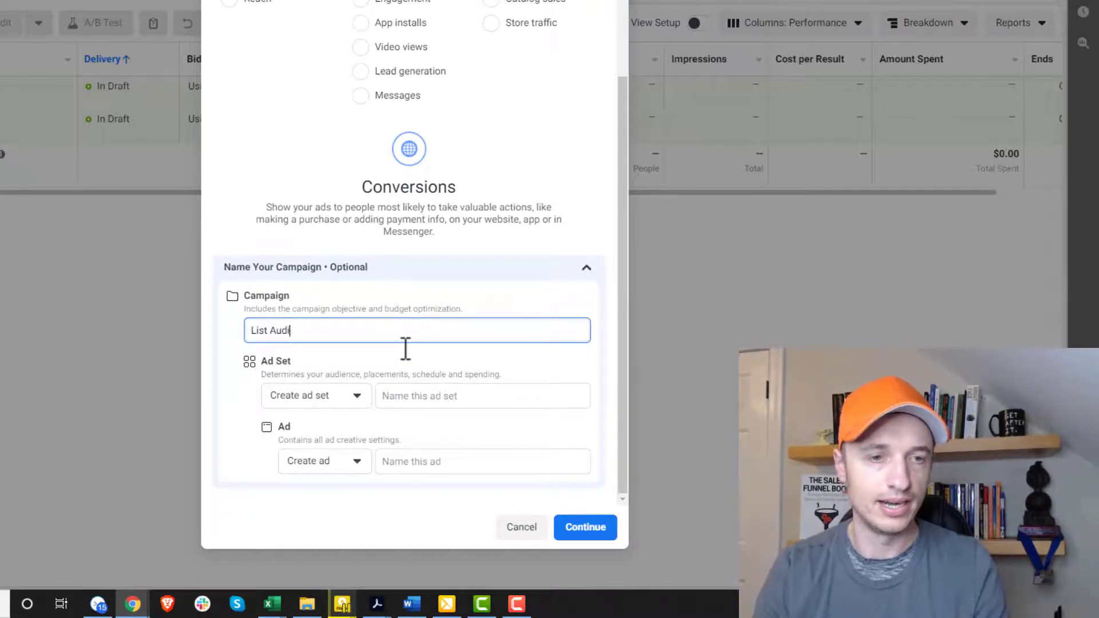
{"action": "type", "text": "ence"}
{"action": "left_click", "coordinate": [447, 397]}
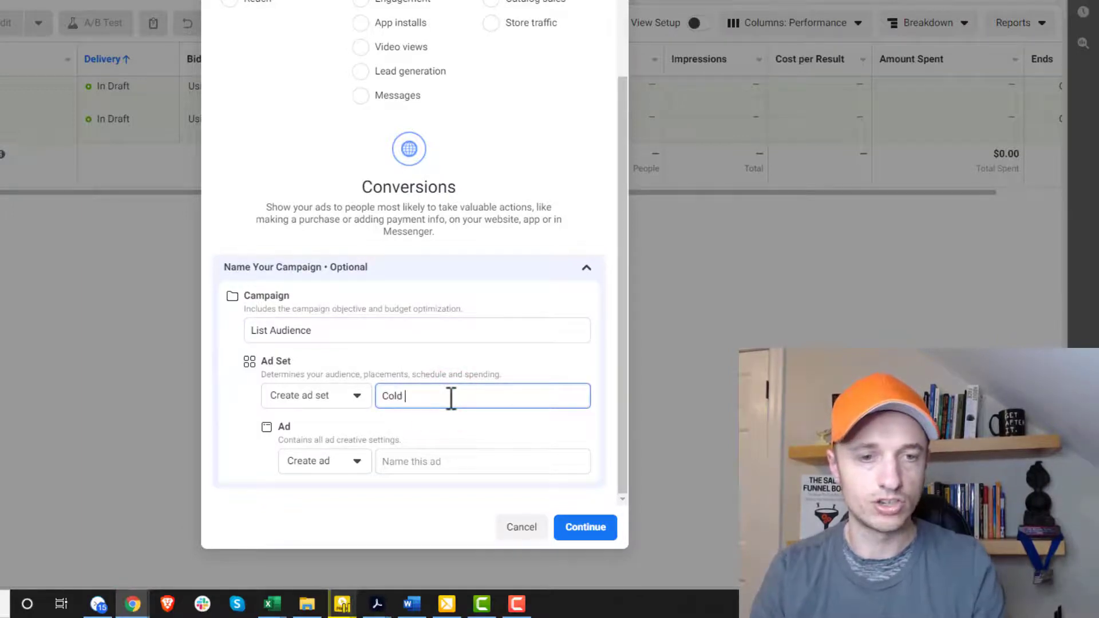
{"action": "type", "text": "Cold Traffic"}
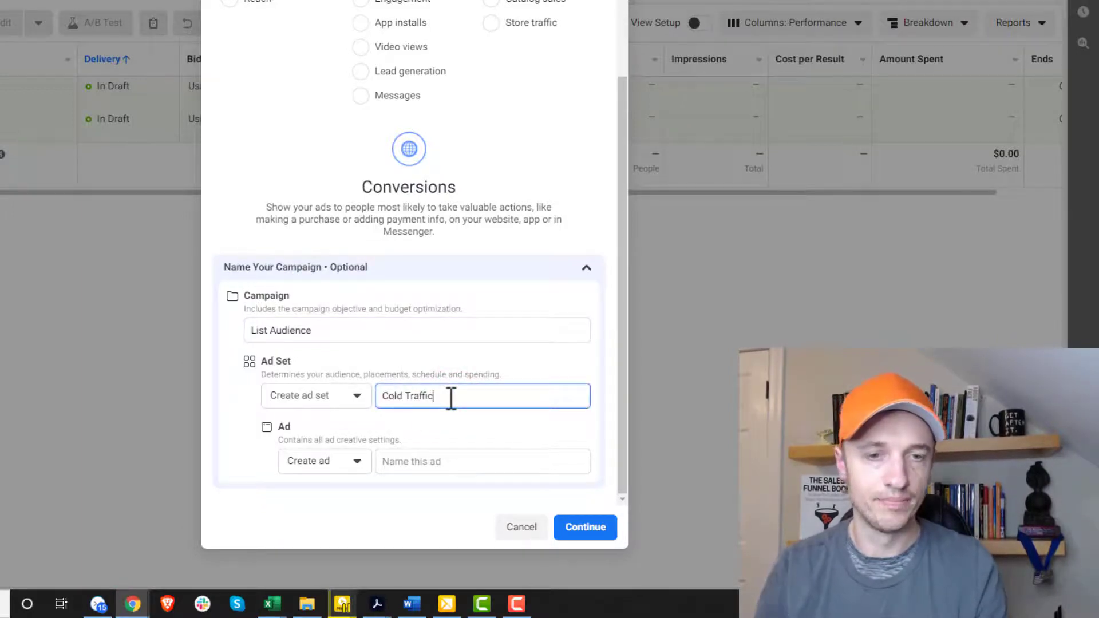
{"action": "left_click", "coordinate": [479, 461]}
{"action": "type", "text": "Ad 1"}
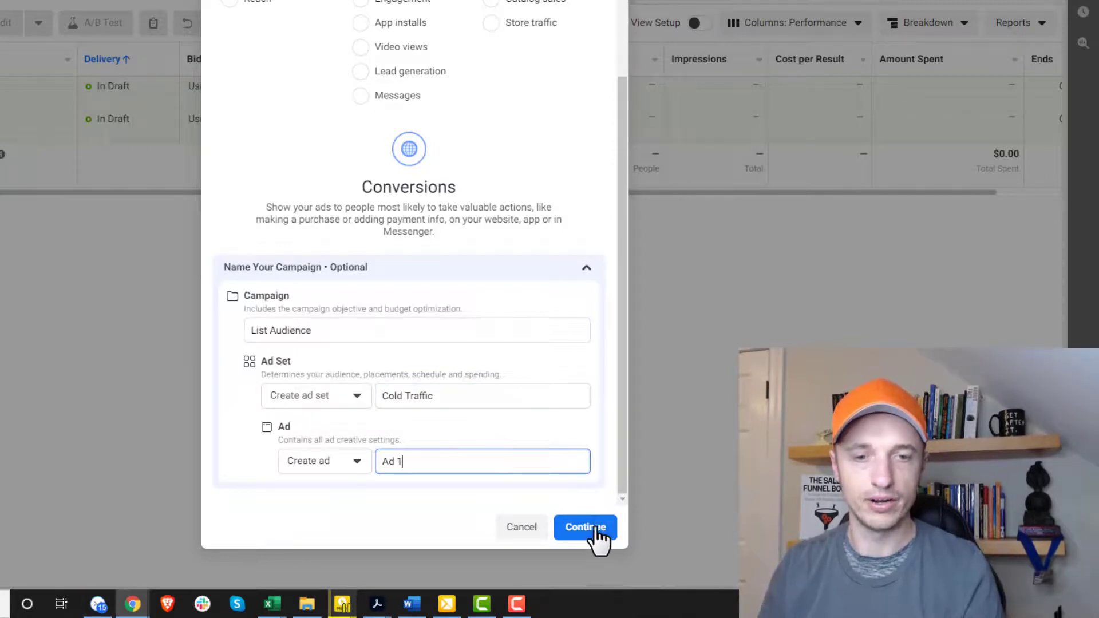
{"action": "left_click", "coordinate": [591, 529]}
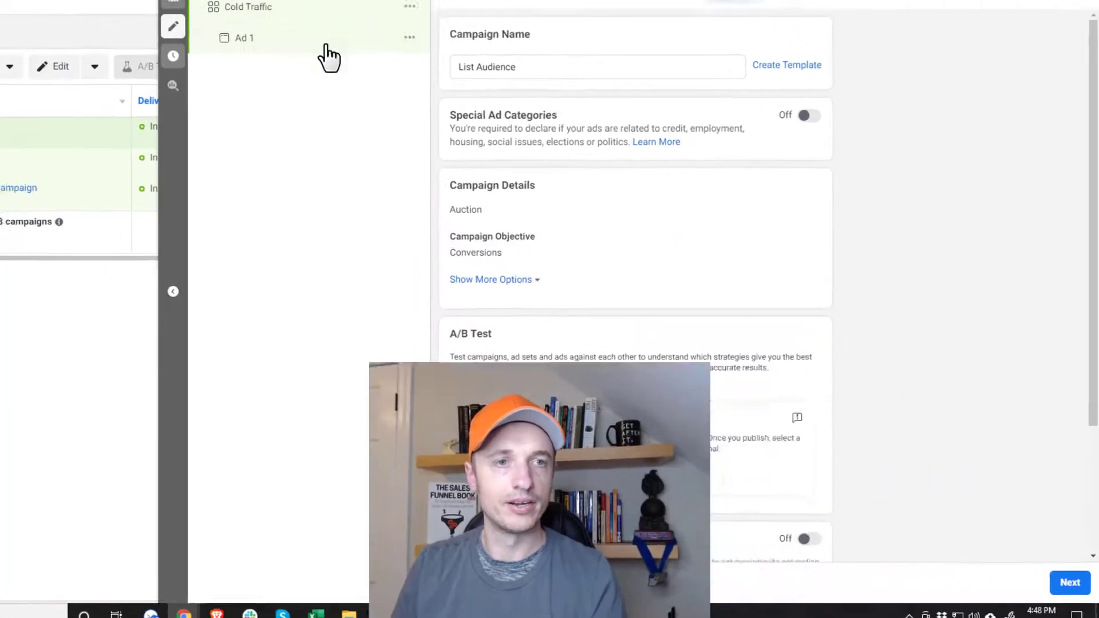
Open the Cold Traffic ad set and choose Purchase as its conversion event.
{"action": "left_click", "coordinate": [294, 8]}
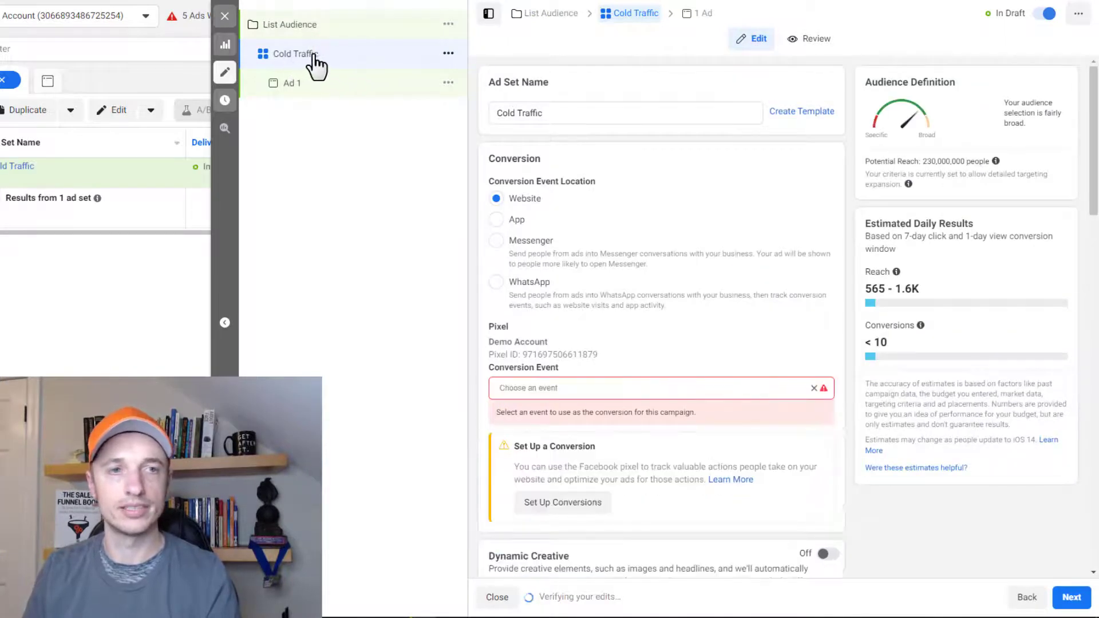
{"action": "left_click", "coordinate": [601, 387]}
{"action": "type", "text": "purch"}
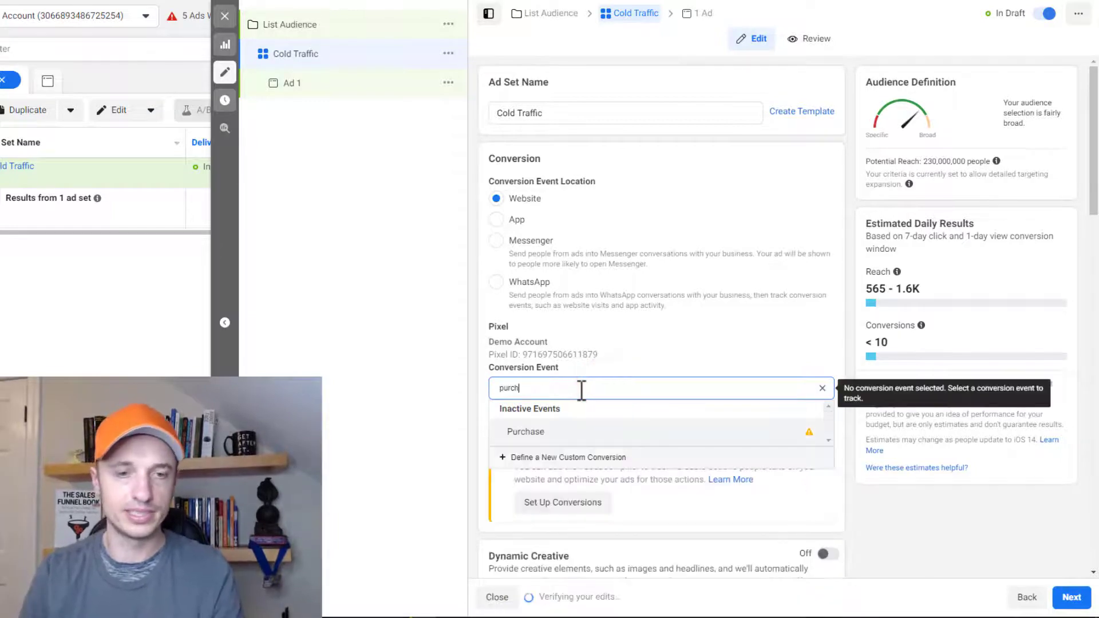
{"action": "left_click", "coordinate": [595, 435]}
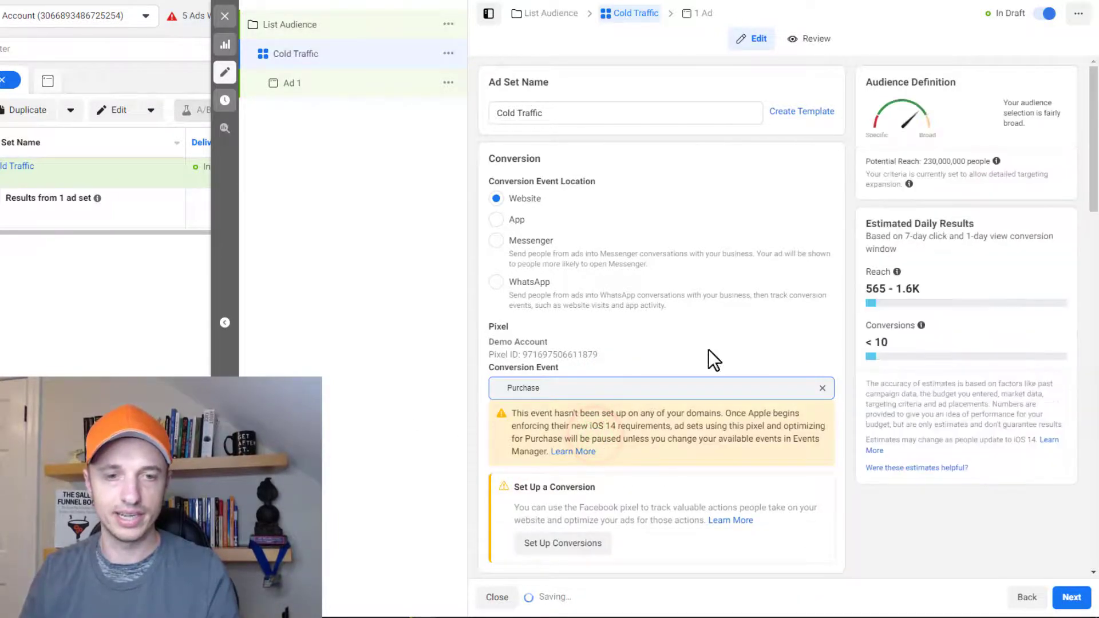
{"action": "scroll", "coordinate": [716, 367], "scroll_direction": "down", "scroll_amount": 8}
{"action": "scroll", "coordinate": [725, 387], "scroll_direction": "down", "scroll_amount": 7}
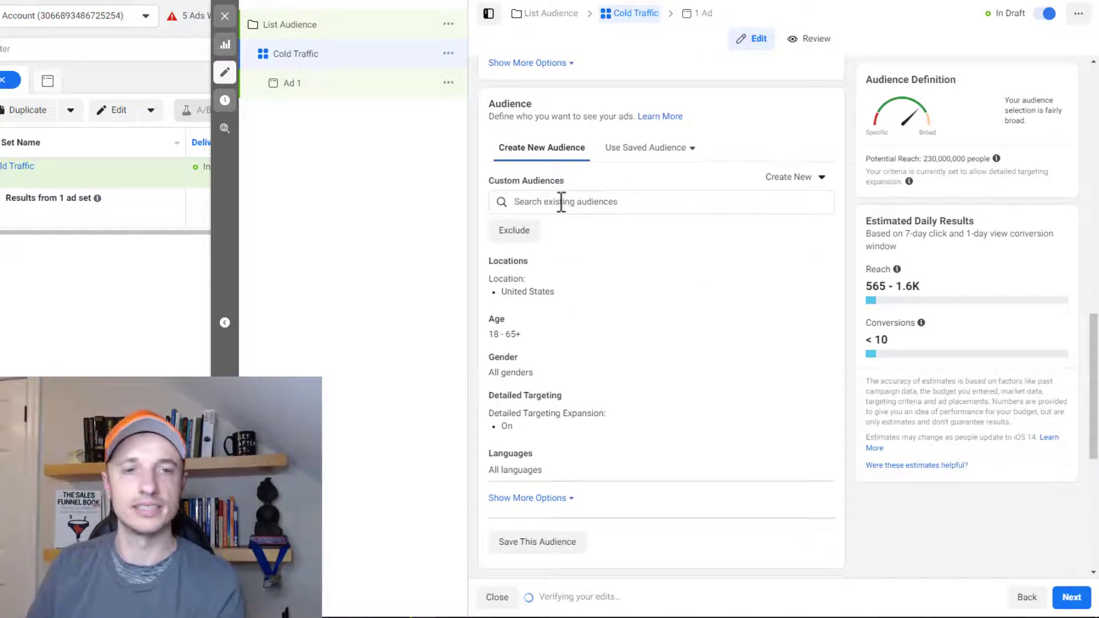
Include the Lookalike (US, 1%) - Full List audience and exclude Full List - 08FEB2021.csv.
{"action": "left_click", "coordinate": [592, 205]}
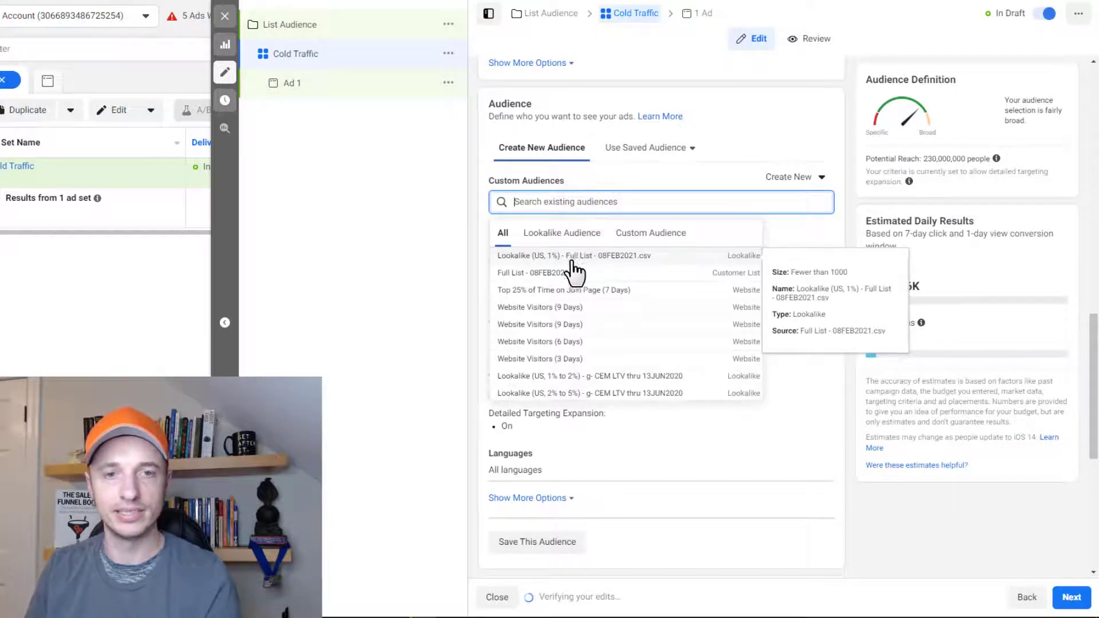
{"action": "left_click", "coordinate": [558, 256]}
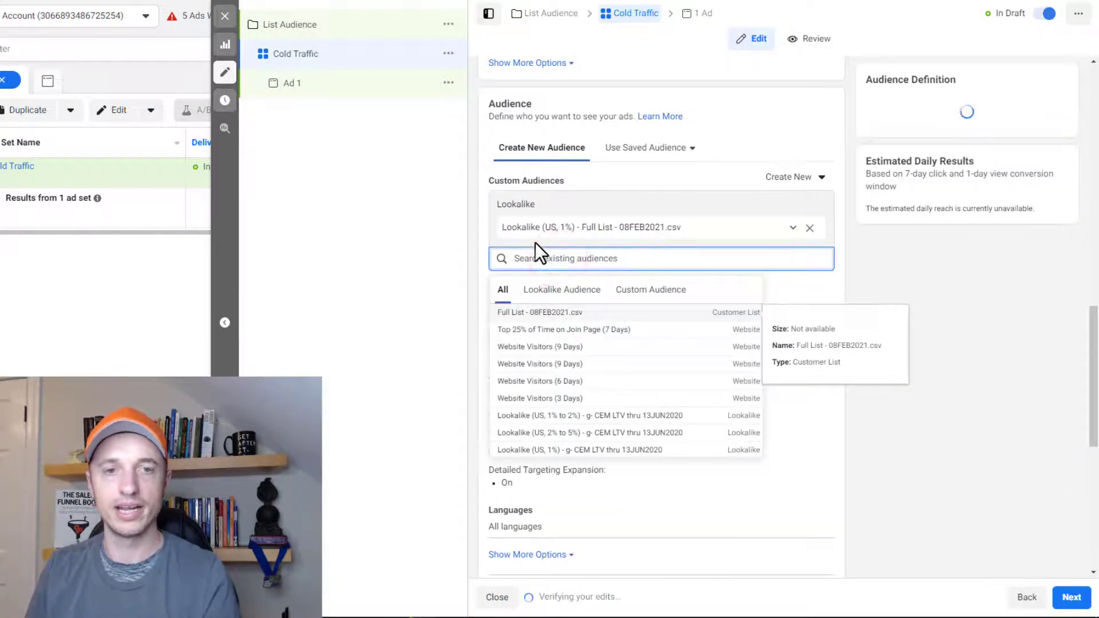
{"action": "left_click", "coordinate": [393, 245]}
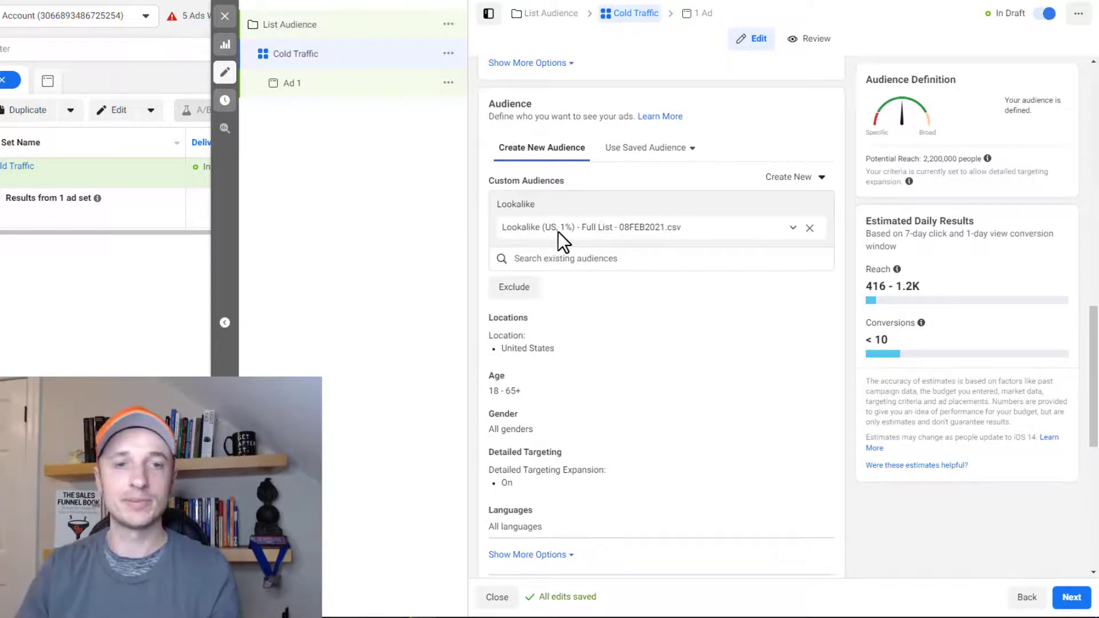
{"action": "left_click", "coordinate": [516, 289]}
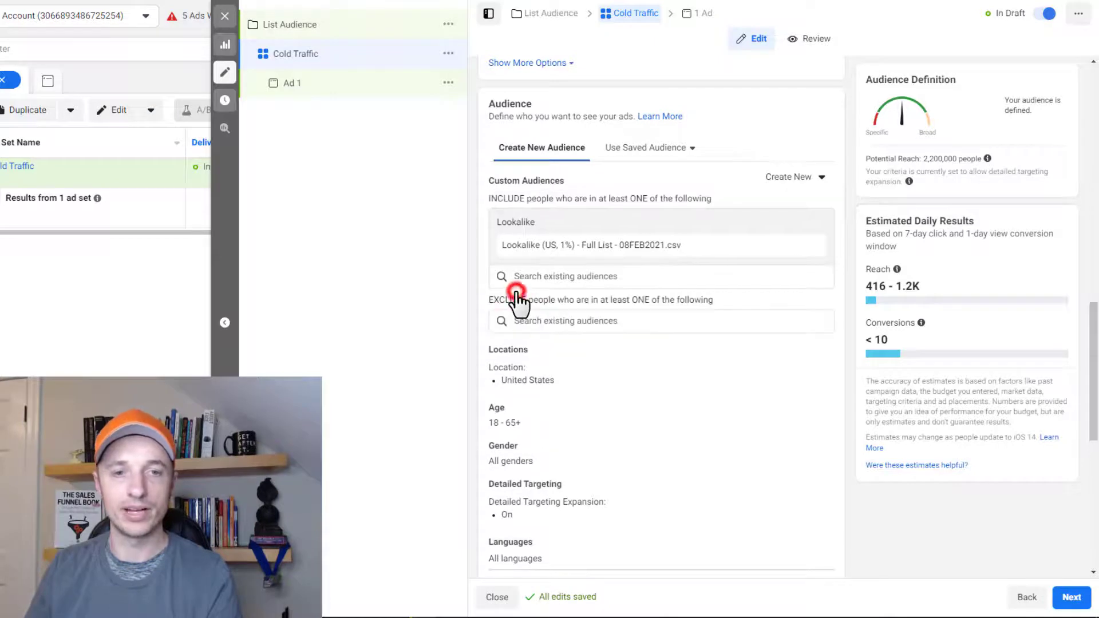
{"action": "left_click", "coordinate": [564, 321]}
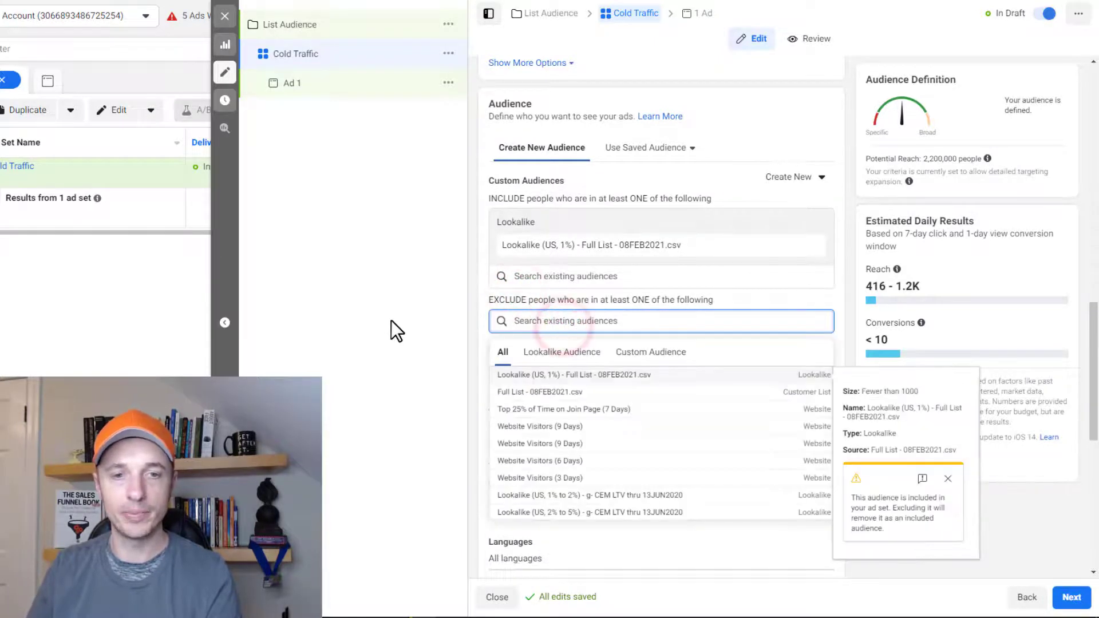
{"action": "left_click", "coordinate": [552, 393]}
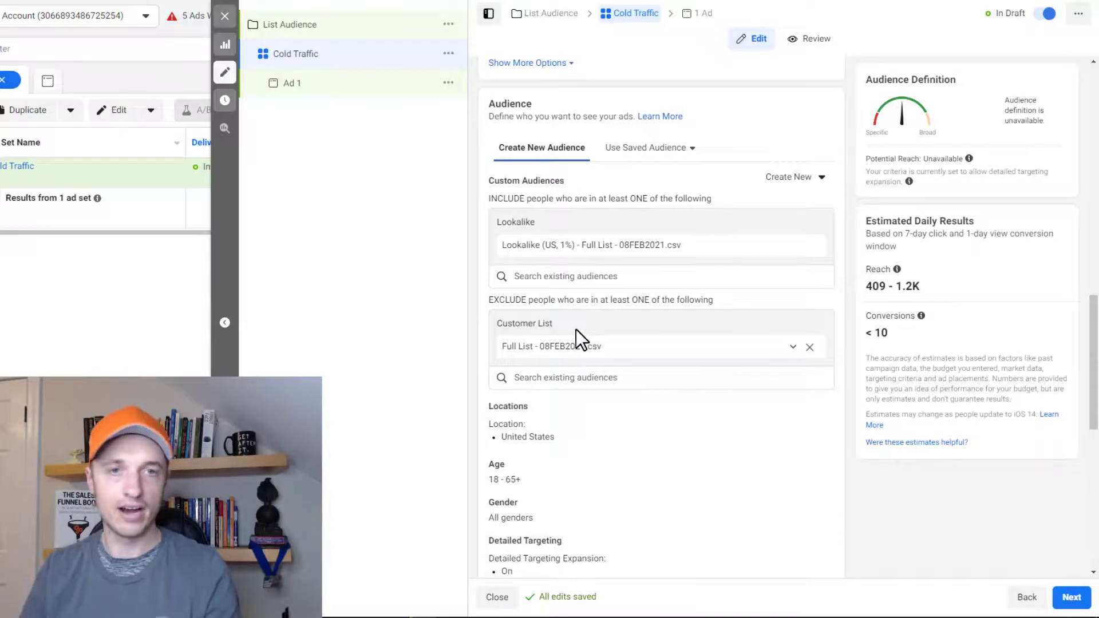
Duplicate the Cold Traffic ad set into the same campaign.
{"action": "left_click", "coordinate": [451, 54]}
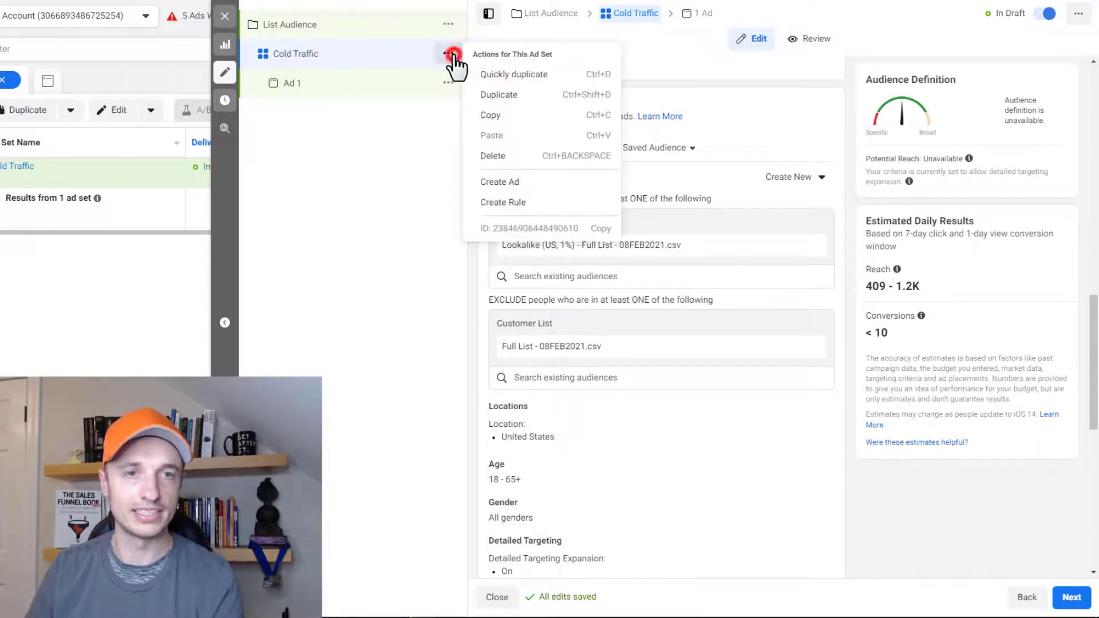
{"action": "left_click", "coordinate": [508, 95]}
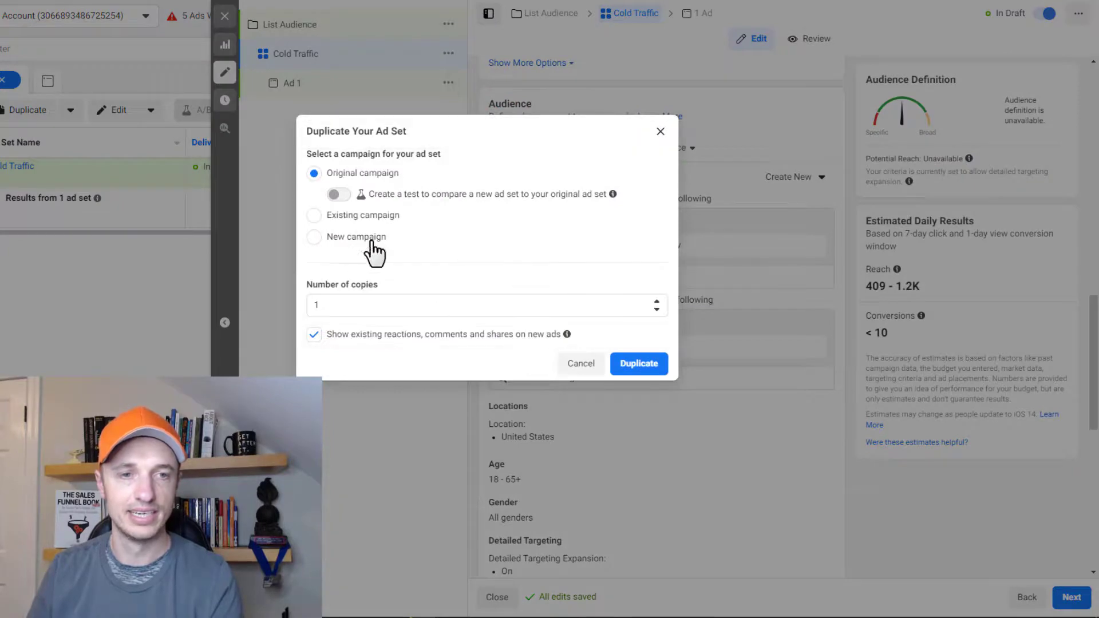
{"action": "left_click", "coordinate": [651, 364]}
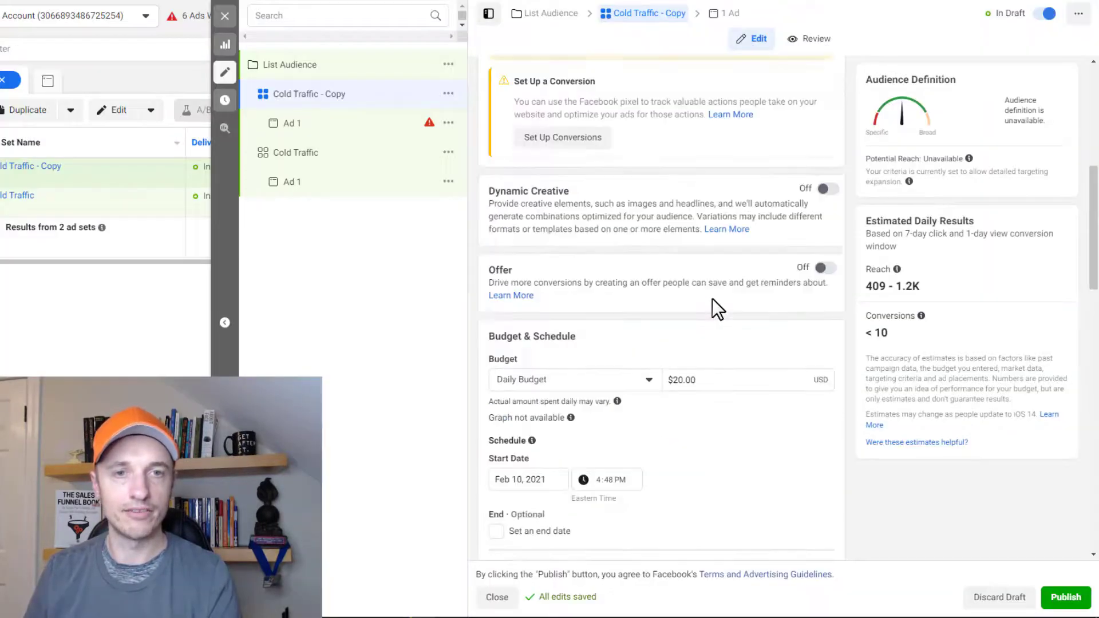
Rename the copied ad set to 'Retargeting'.
{"action": "triple_click", "coordinate": [602, 112]}
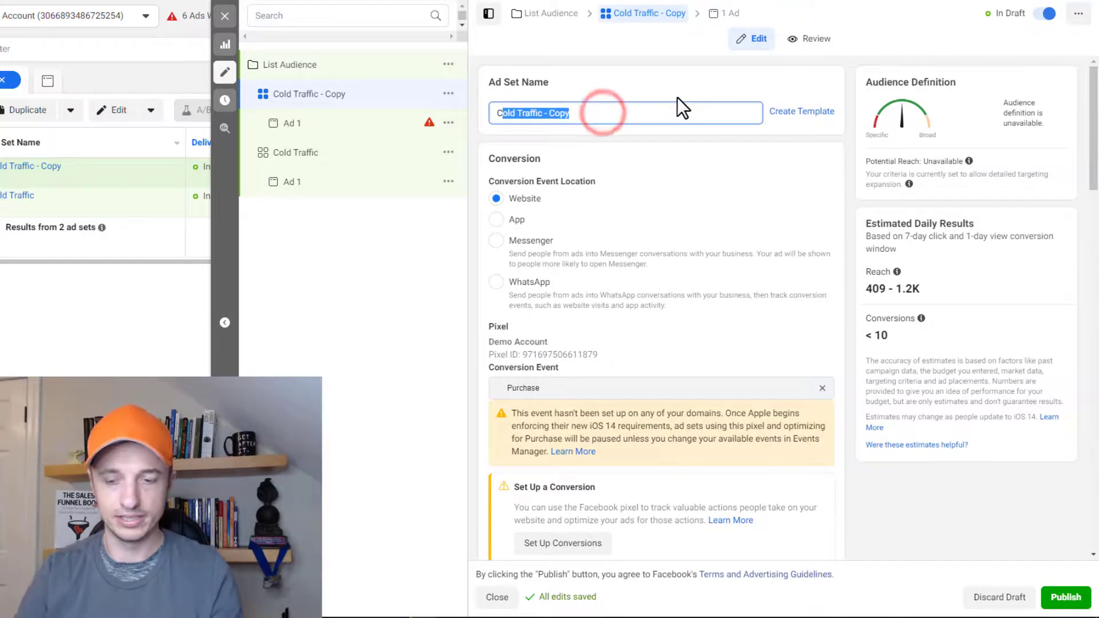
{"action": "key", "text": "BackSpace"}
{"action": "type", "text": "Retargeting"}
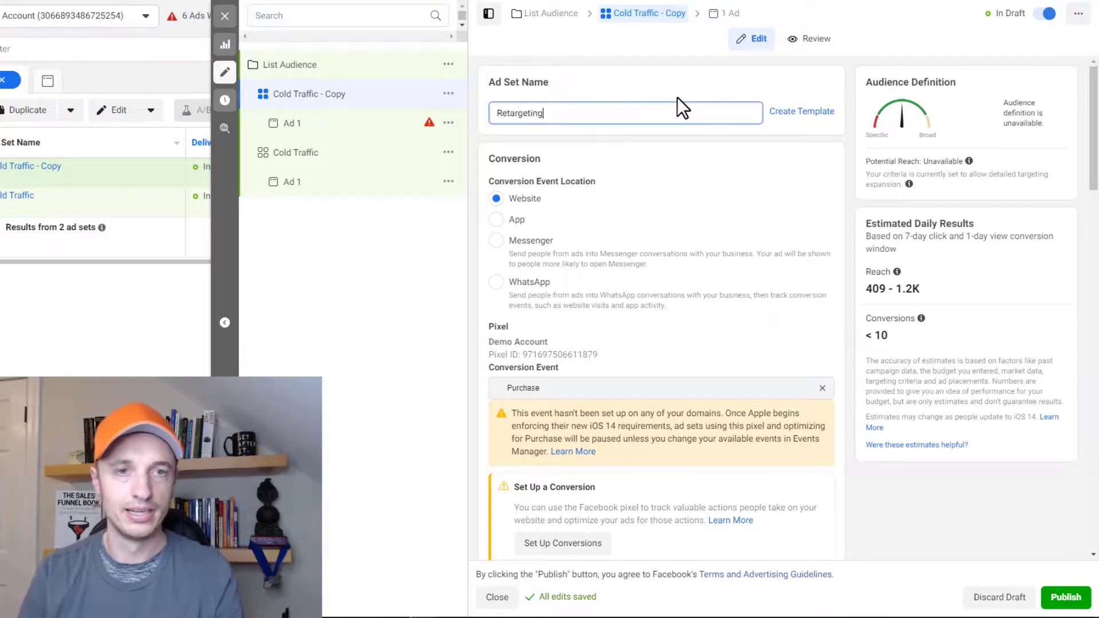
{"action": "left_click", "coordinate": [759, 156]}
{"action": "scroll", "coordinate": [657, 177], "scroll_direction": "down", "scroll_amount": 10}
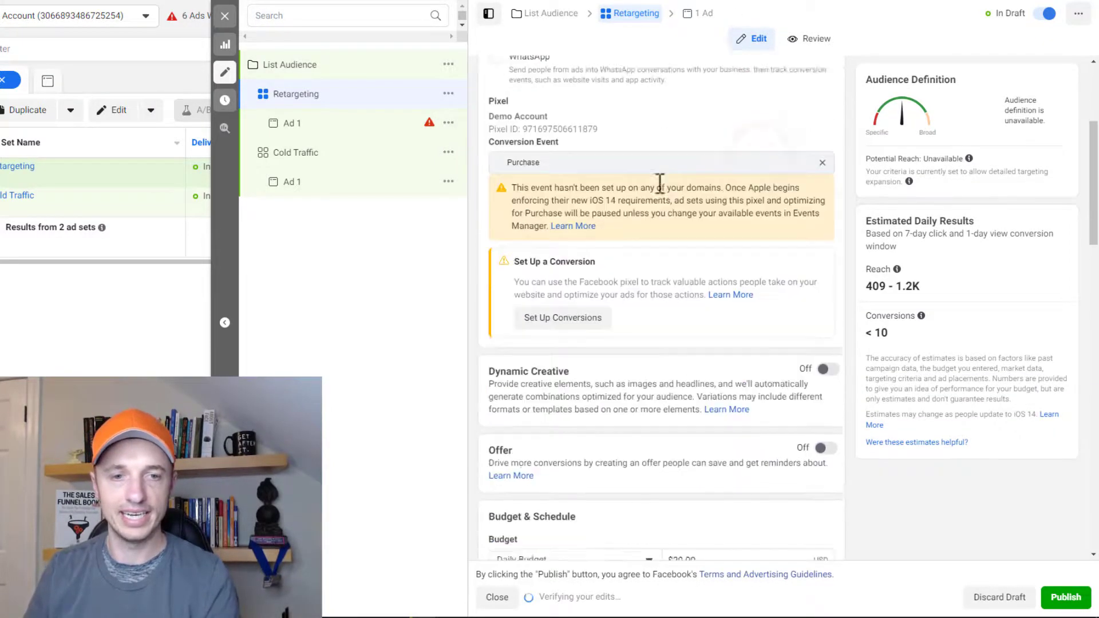
{"action": "scroll", "coordinate": [658, 191], "scroll_direction": "down", "scroll_amount": 4}
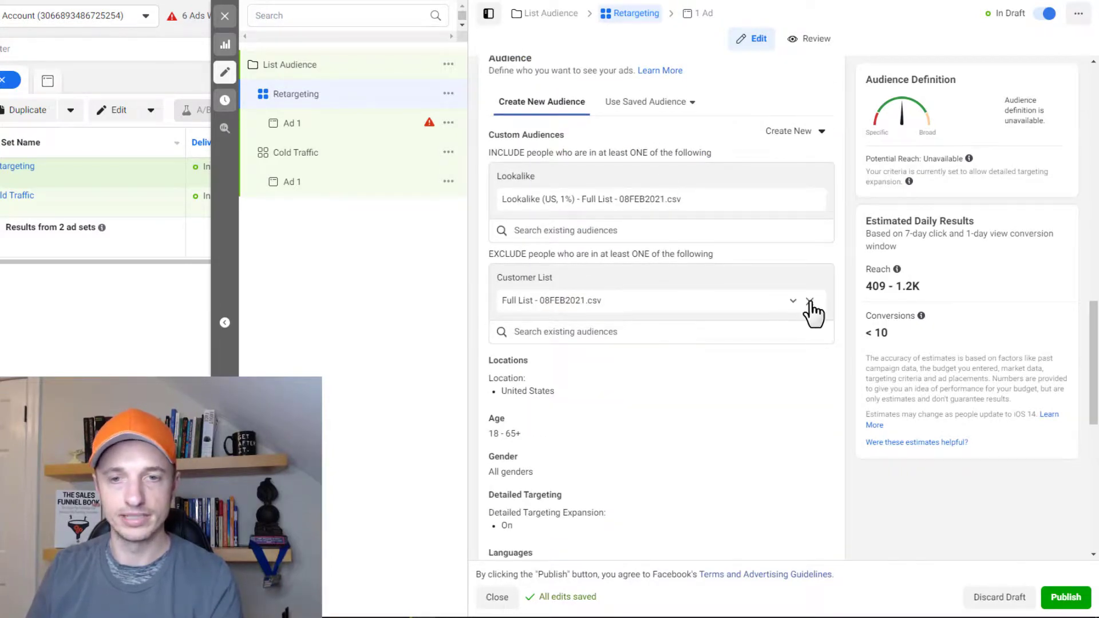
Remove both audiences from Retargeting, include only Full List - 08FEB2021.csv, then return to Cold Traffic.
{"action": "left_click", "coordinate": [810, 301]}
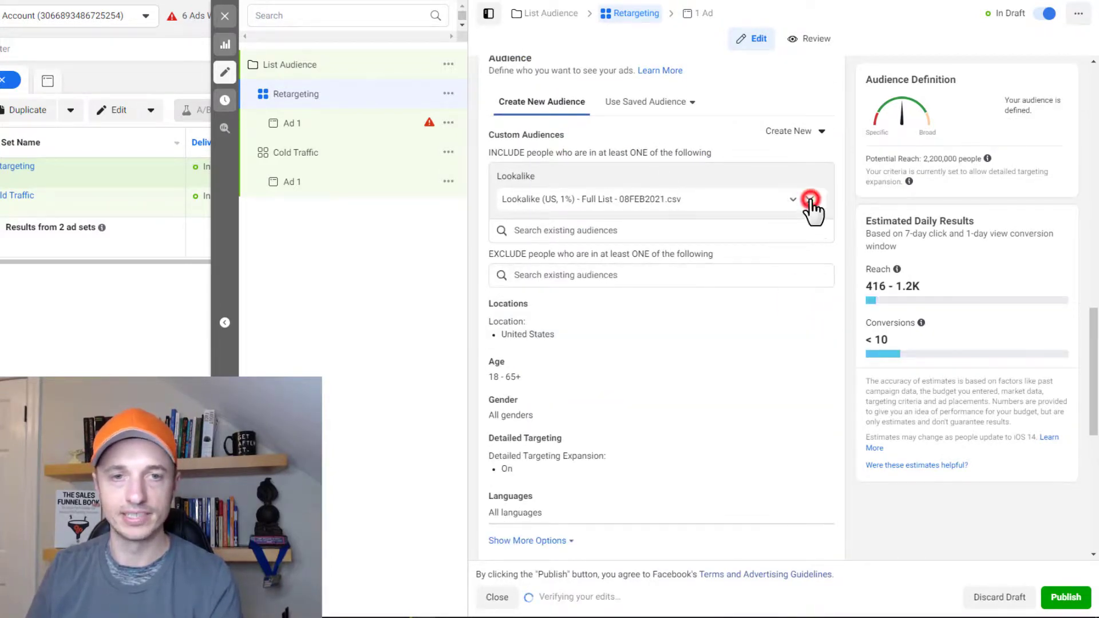
{"action": "left_click", "coordinate": [810, 200]}
{"action": "left_click", "coordinate": [609, 175]}
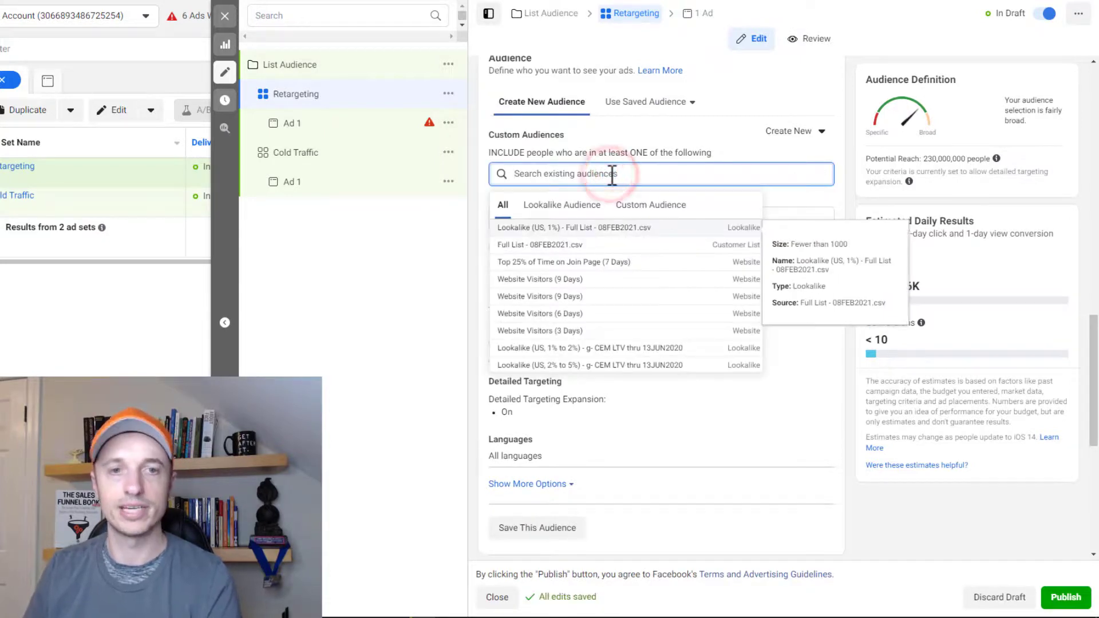
{"action": "left_click", "coordinate": [559, 247]}
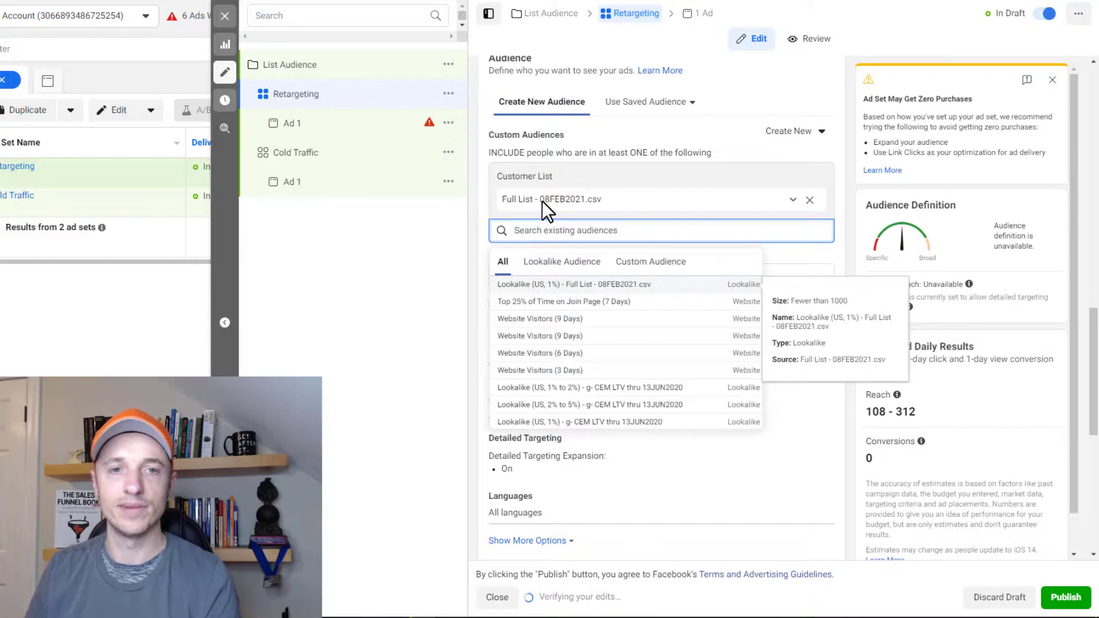
{"action": "left_click", "coordinate": [417, 288]}
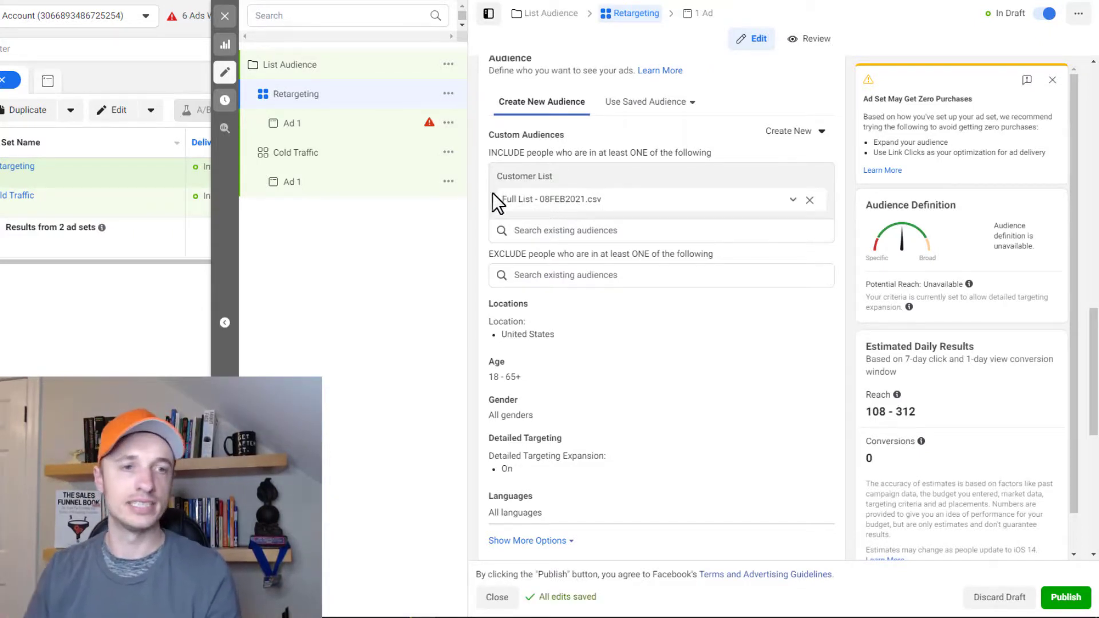
{"action": "left_click", "coordinate": [343, 154]}
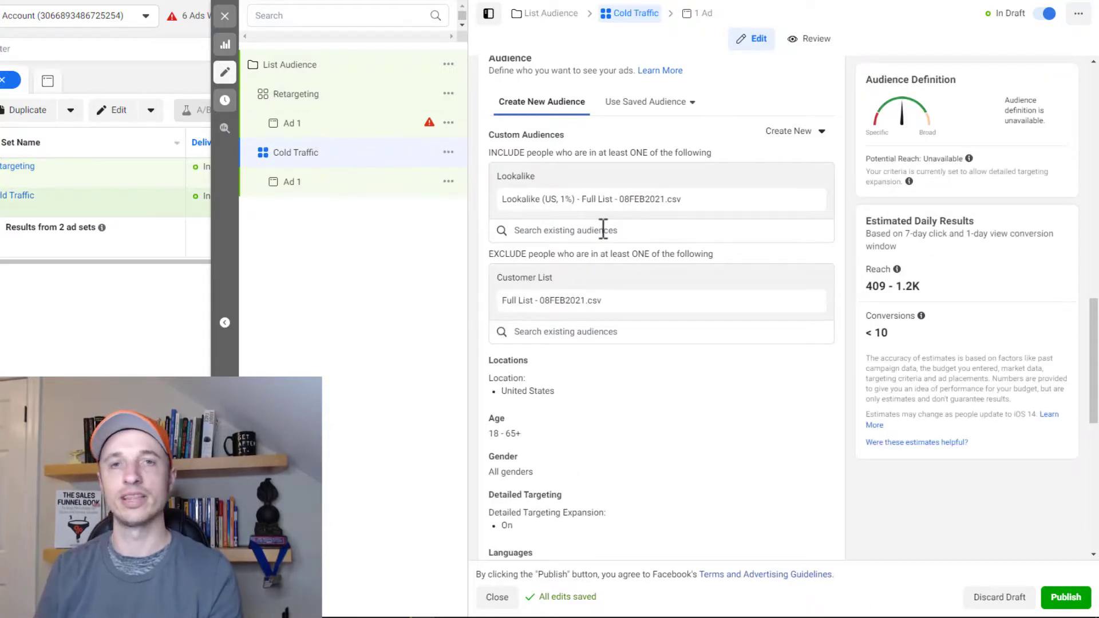